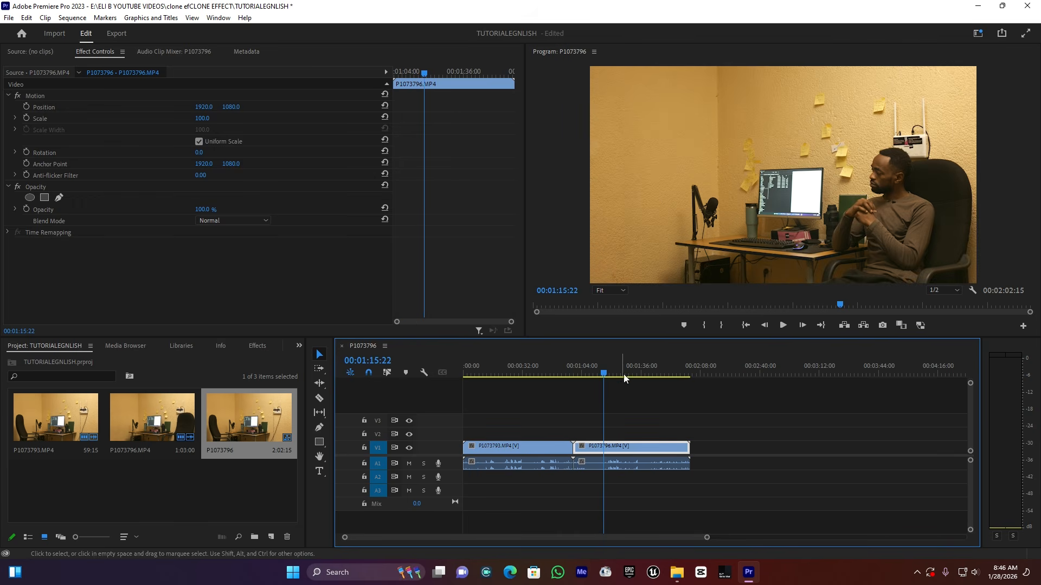
Compare the left-seated and right-seated takes by jumping between clips P1073793.MP4 and P1073796.MP4 on the timeline
click(630, 369)
click(540, 370)
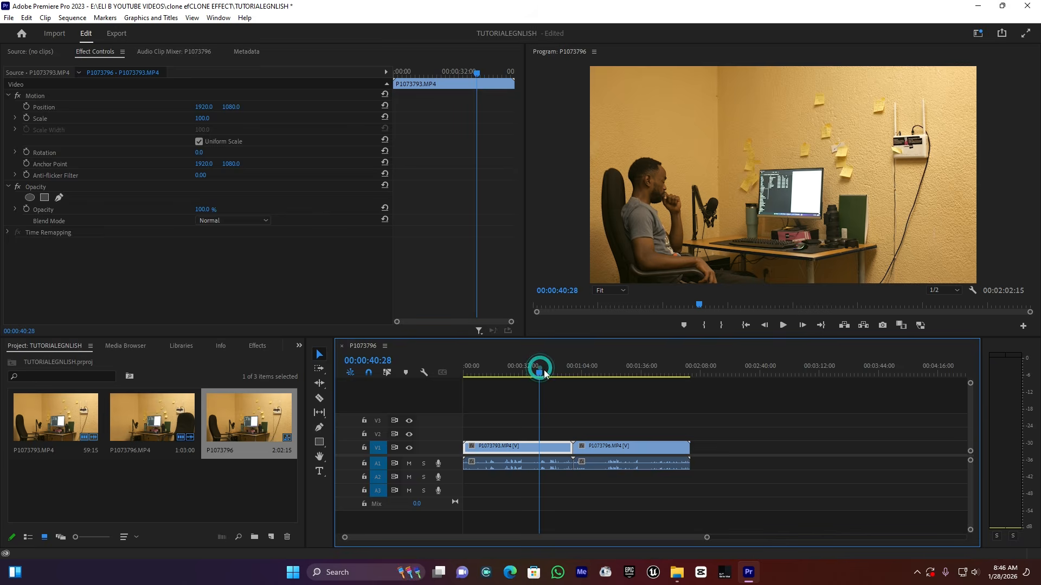
click(637, 369)
click(523, 359)
click(638, 357)
click(521, 353)
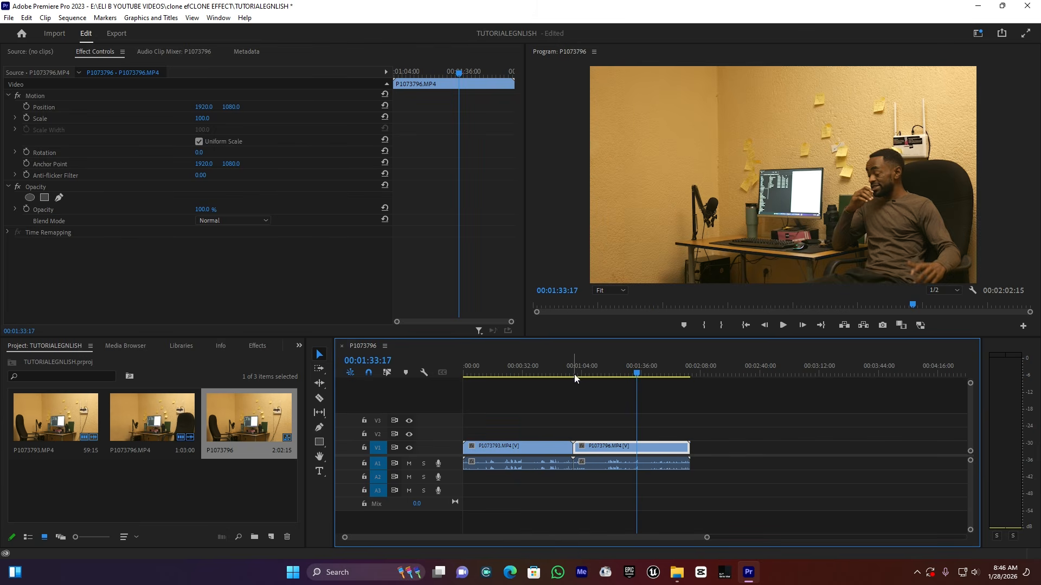
click(511, 358)
click(609, 359)
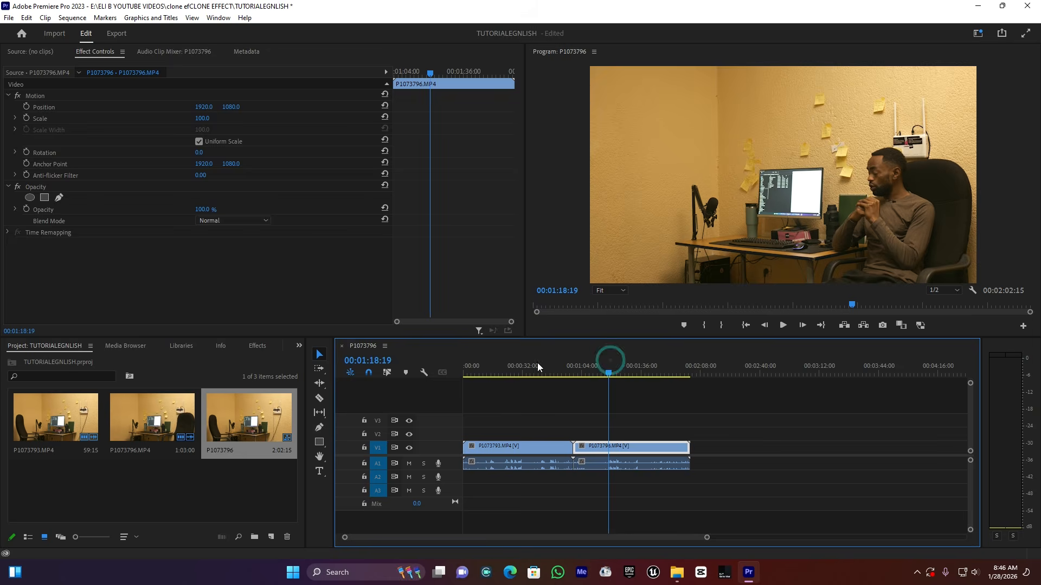
click(511, 363)
click(512, 362)
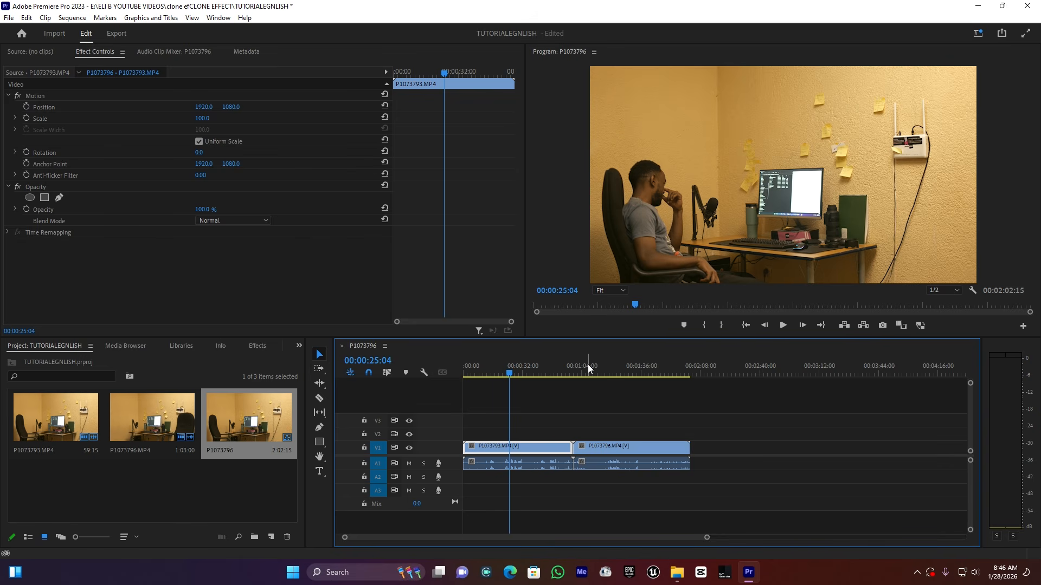
click(616, 371)
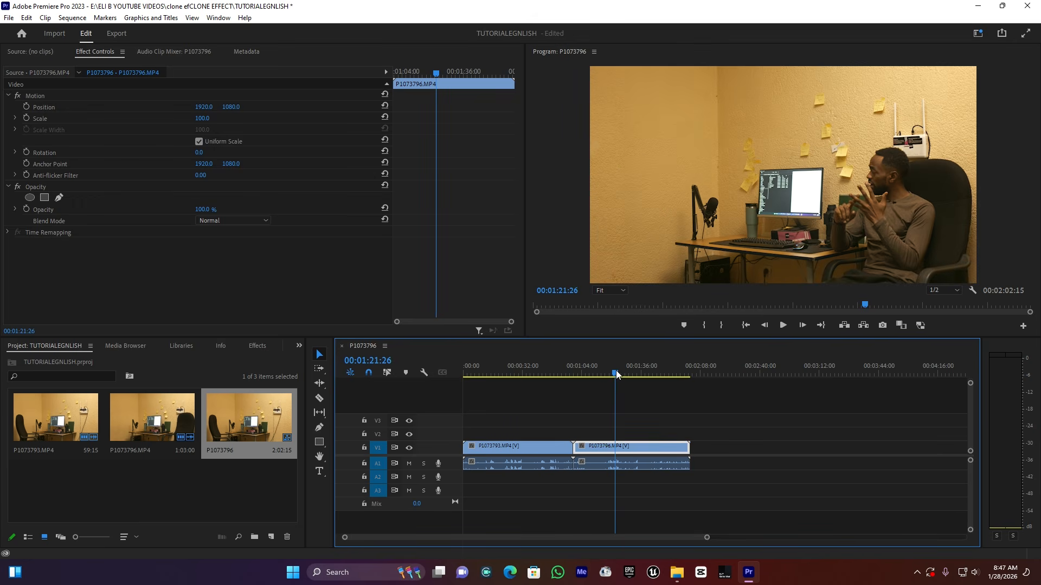
click(503, 372)
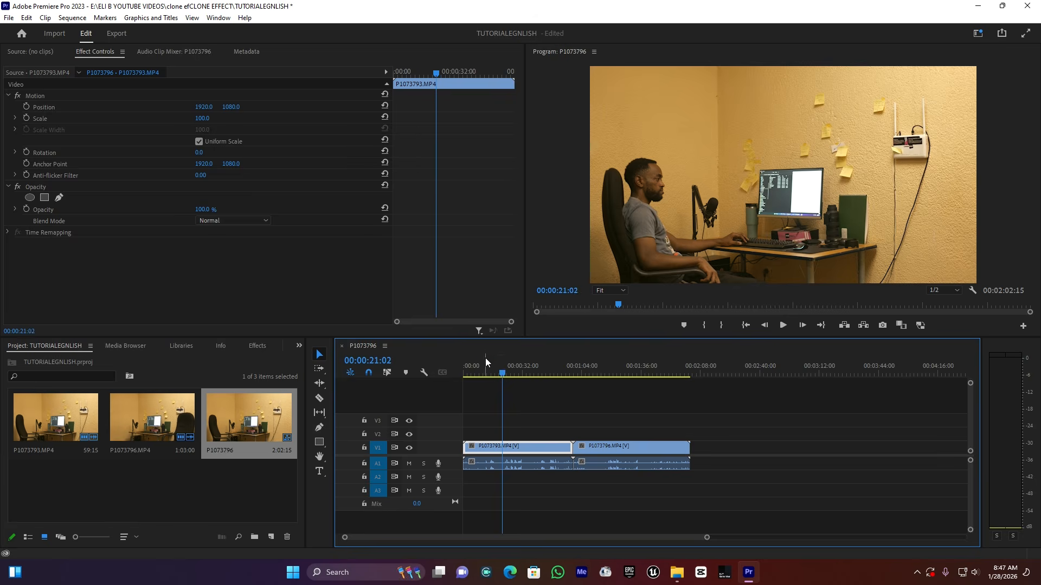
Play clip P1073793.MP4 from about 12 to 27 seconds, pausing to examine the actor's gestures and timing
click(486, 362)
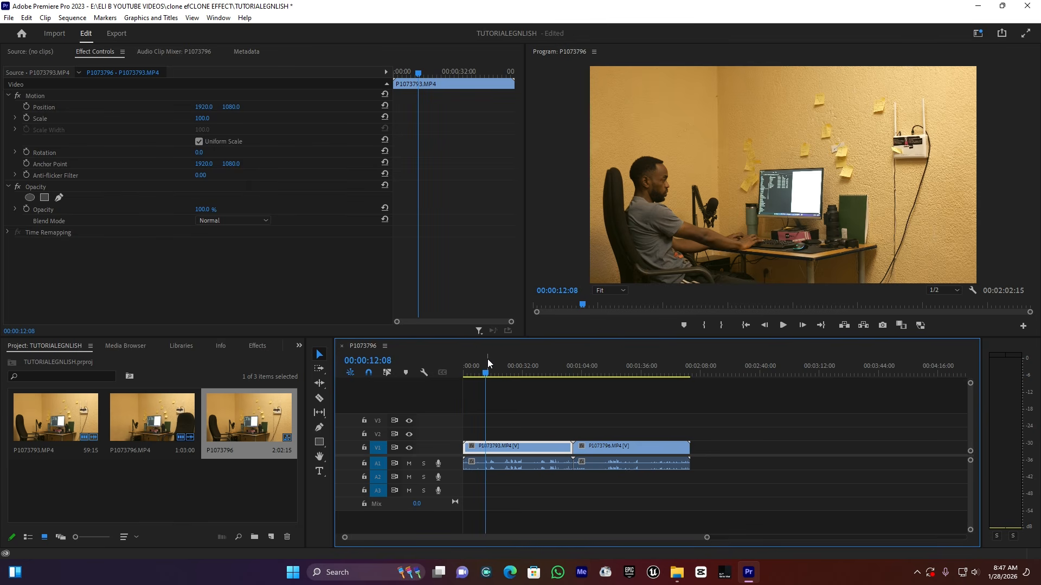
key(space)
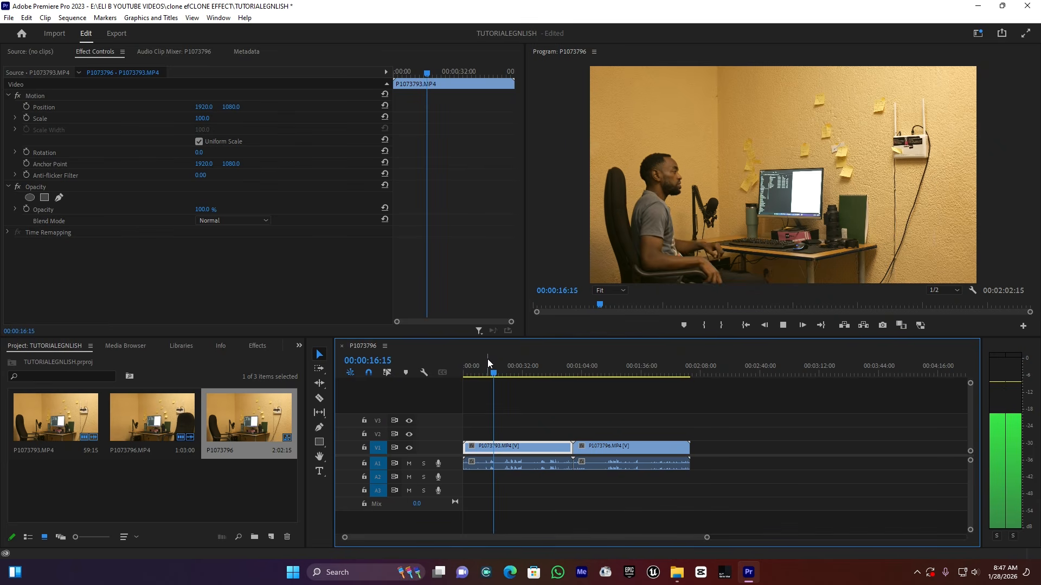
click(497, 377)
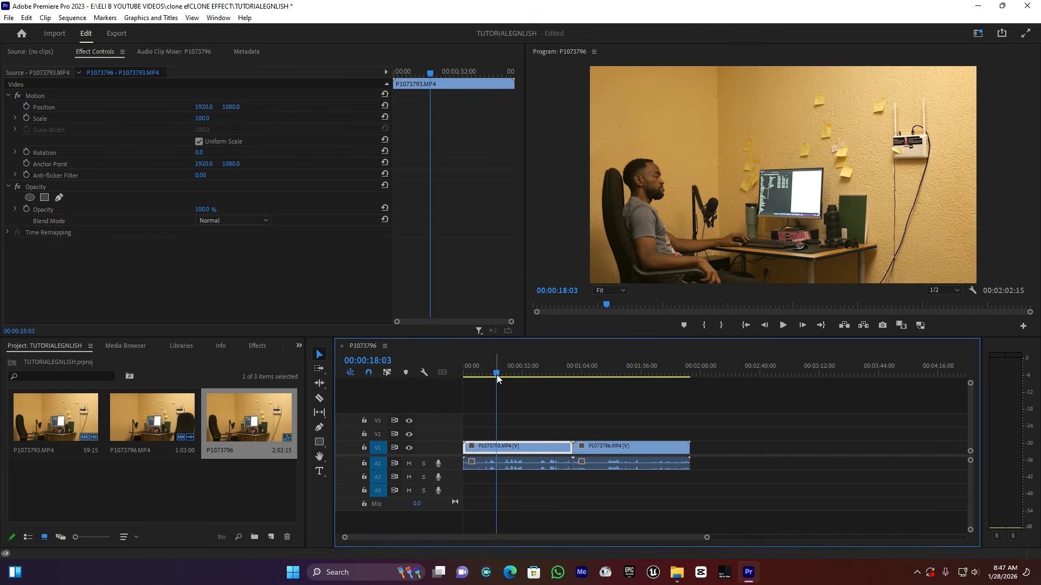
key(space)
key(space)
key(space)
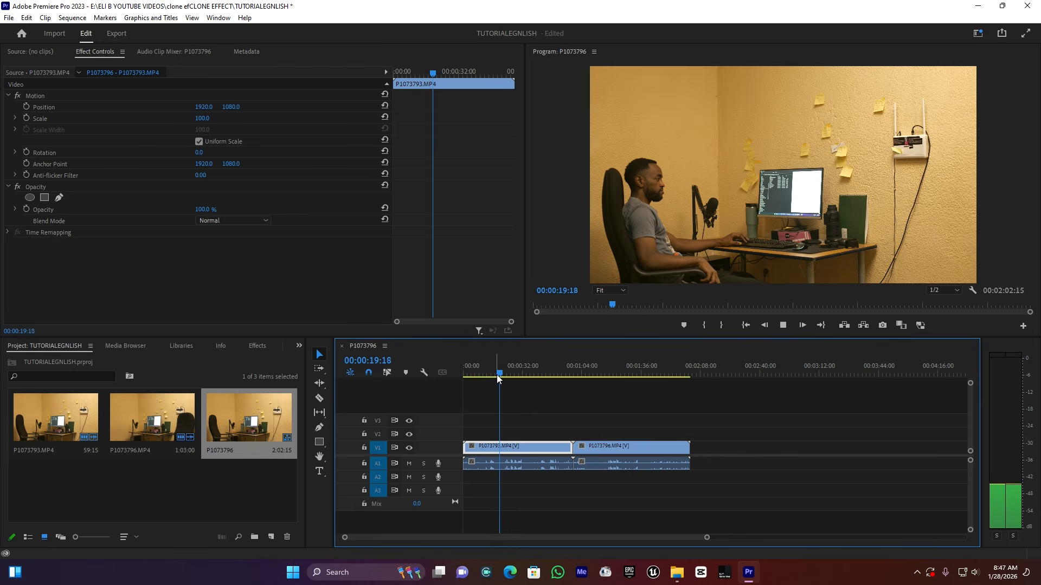
key(space)
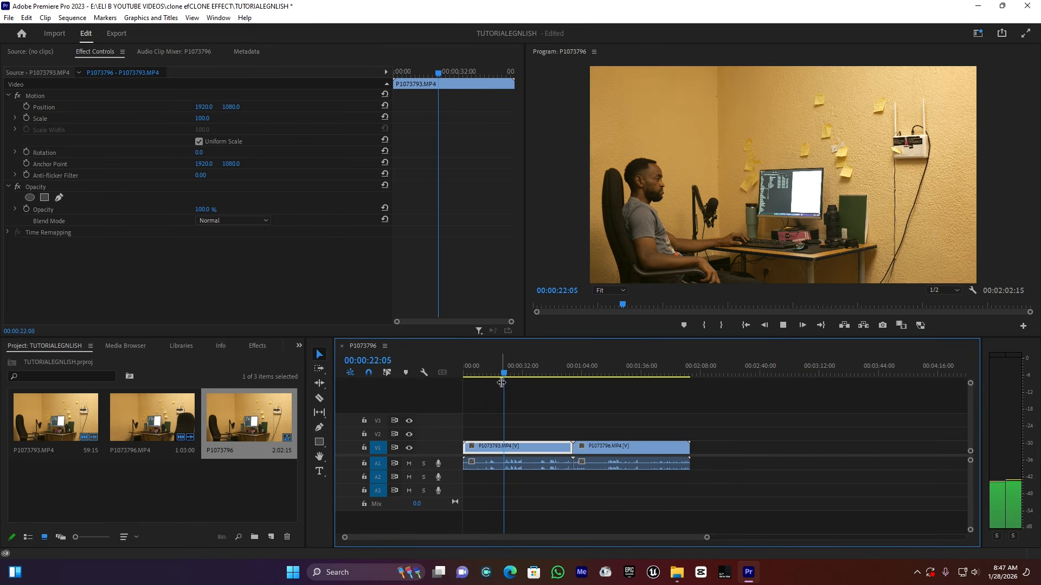
key(space)
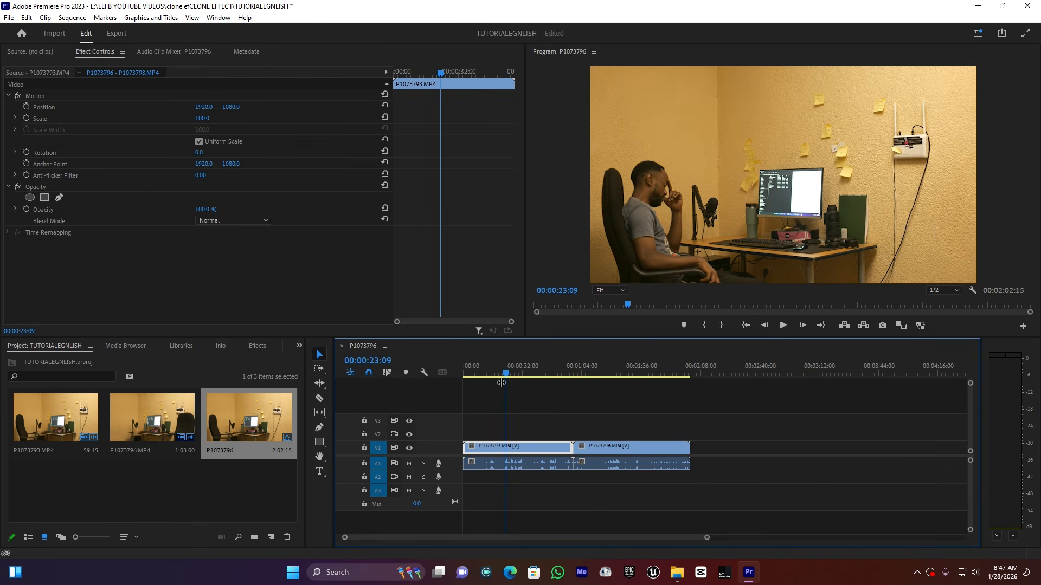
key(space)
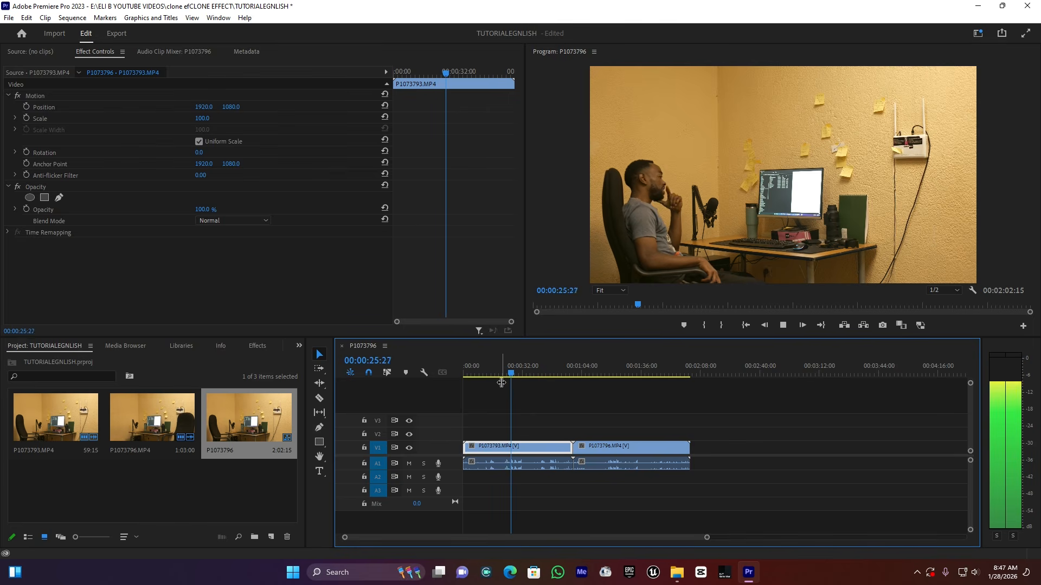
key(space)
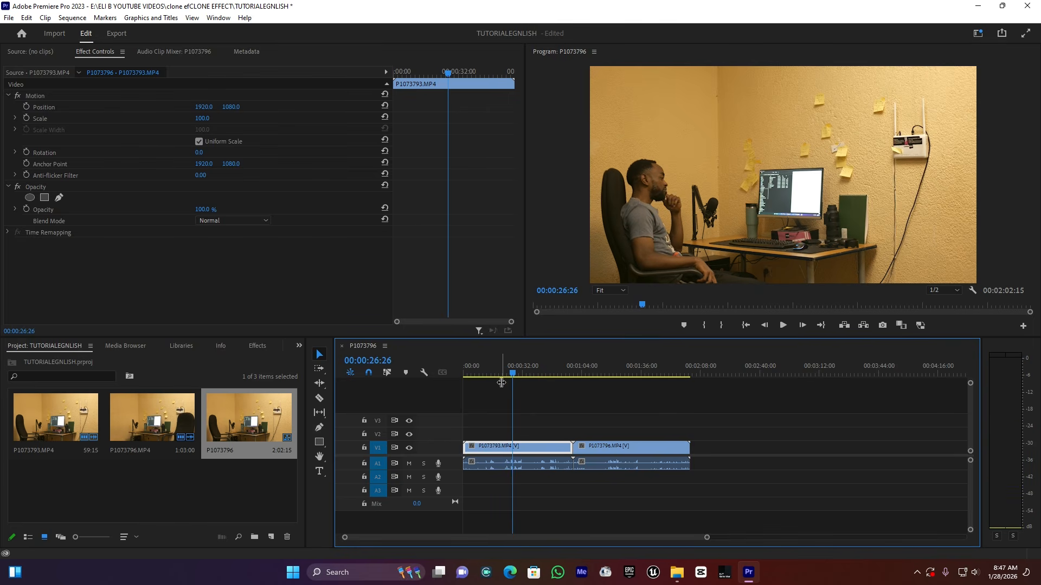
Play the opening part of clip P1073796.MP4 between about 1:11 and 1:19 to examine its matching reactions
click(597, 364)
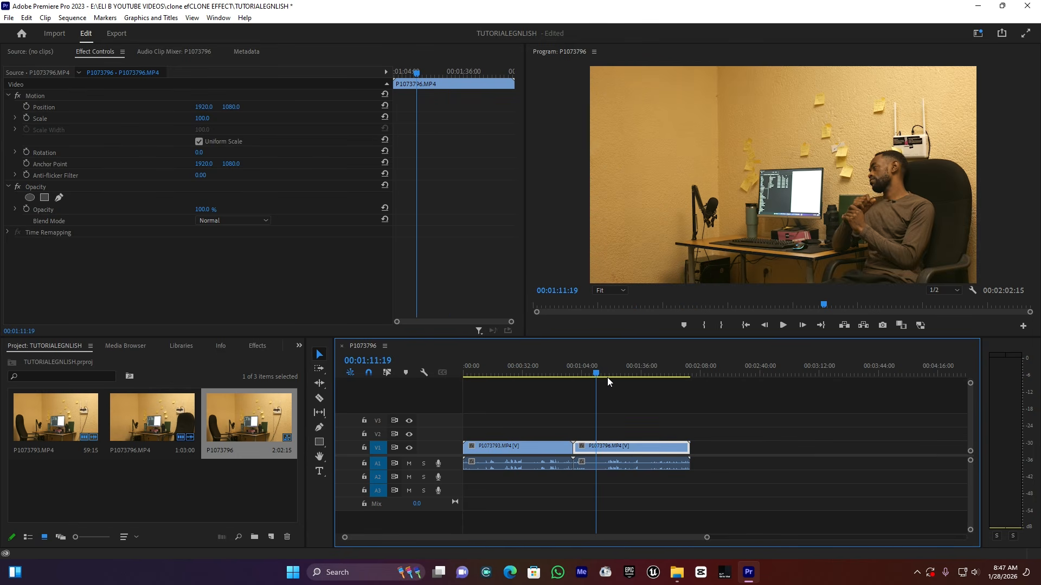
click(510, 366)
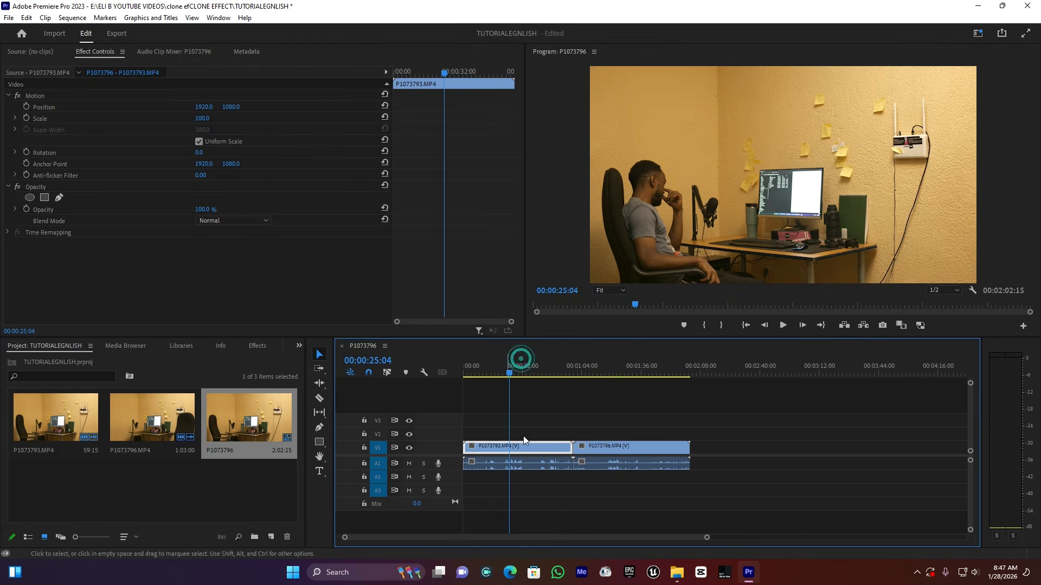
click(597, 372)
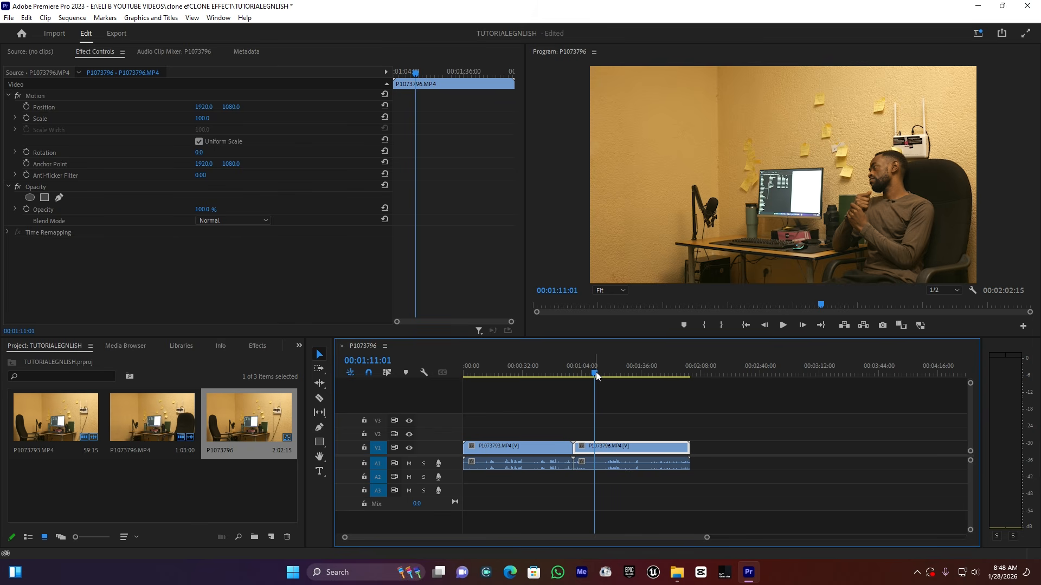
key(space)
key(space)
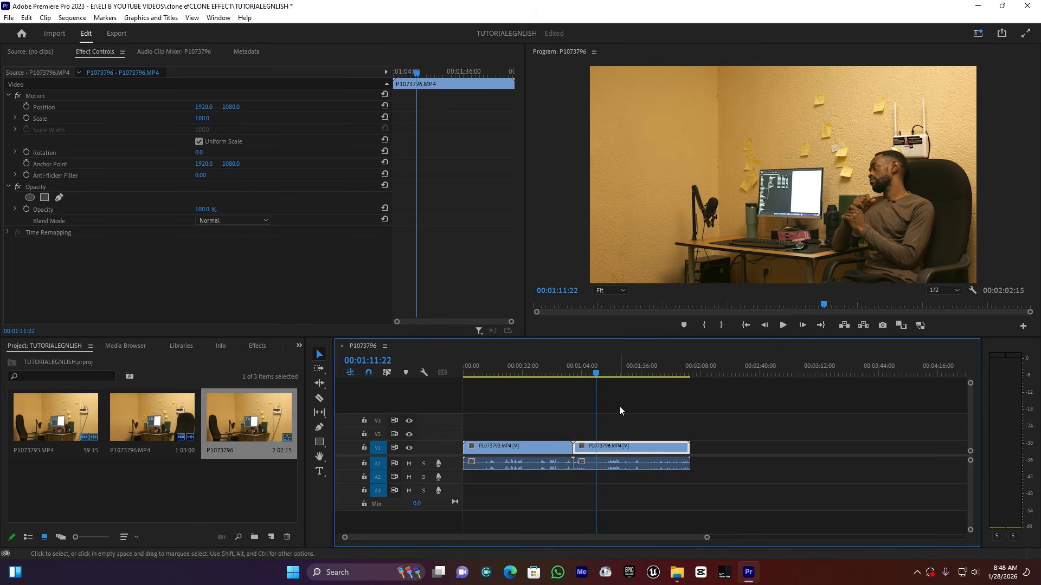
drag(707, 538, 629, 539)
key(space)
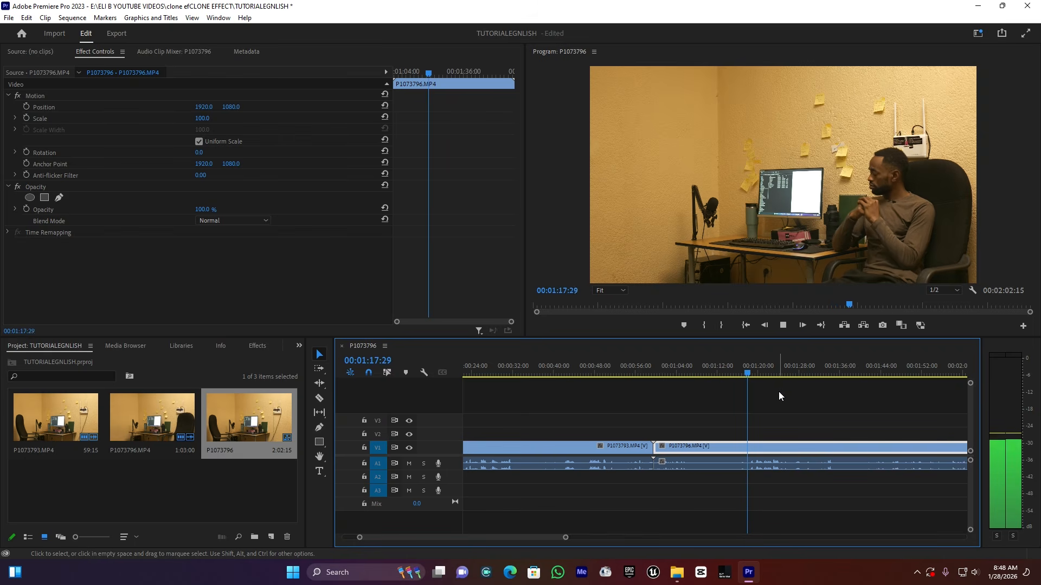
key(space)
drag(740, 363, 721, 363)
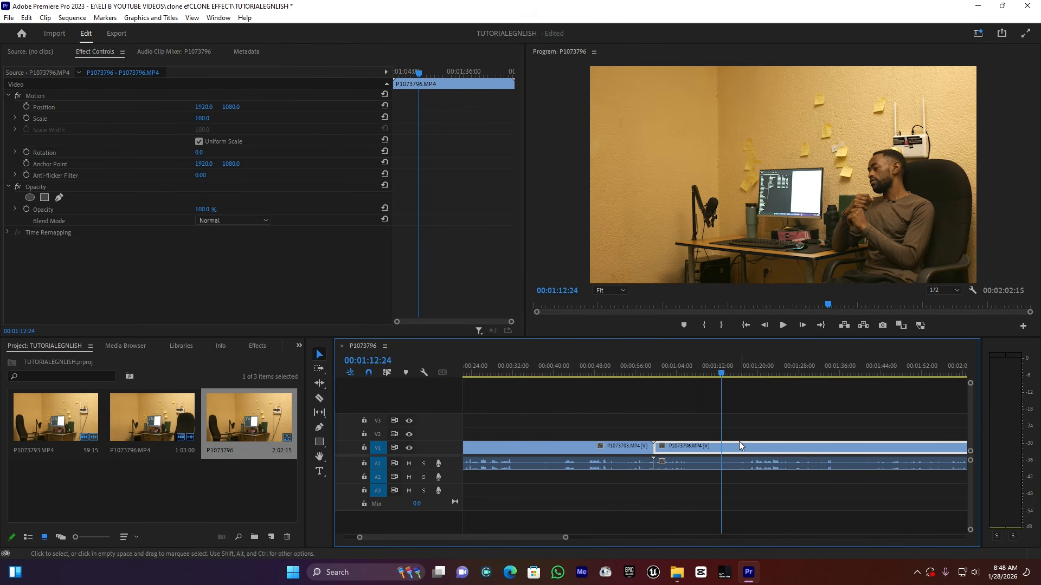
key(space)
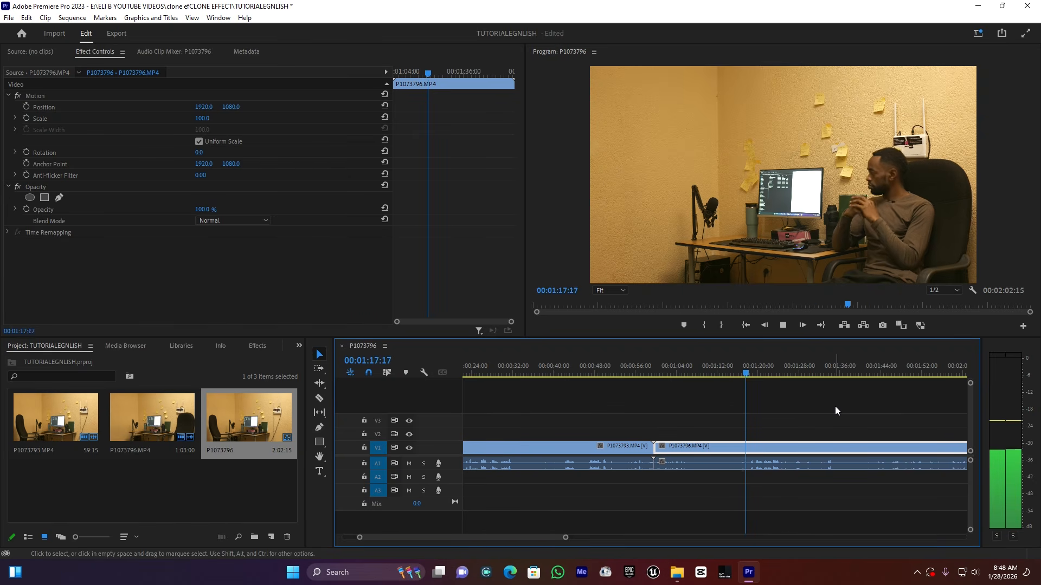
key(space)
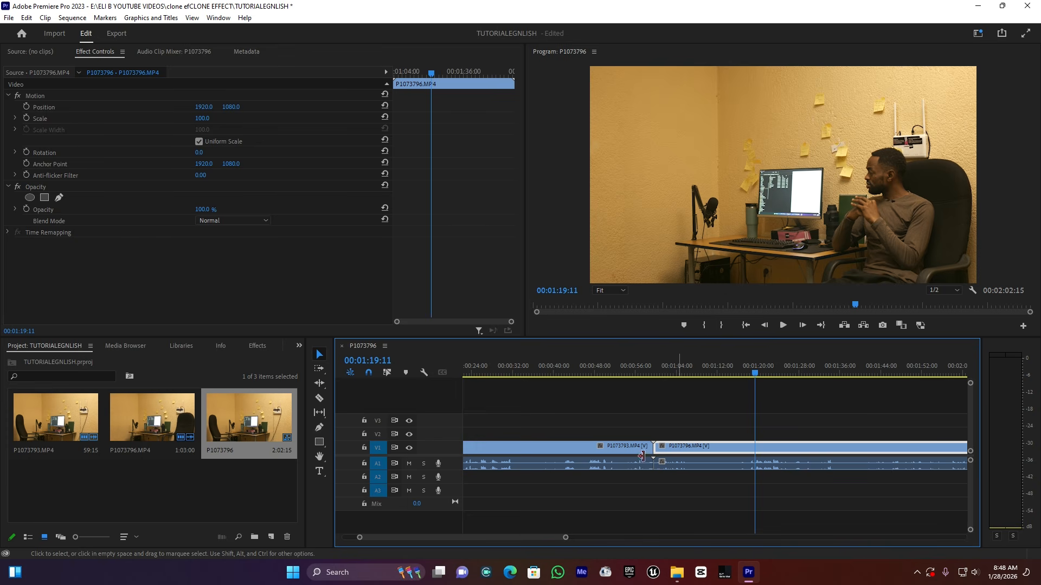
Stack P1073796.MP4 with its audio above P1073793.MP4 on V2 and A2, starting about 2 seconds into the sequence
drag(566, 538, 621, 537)
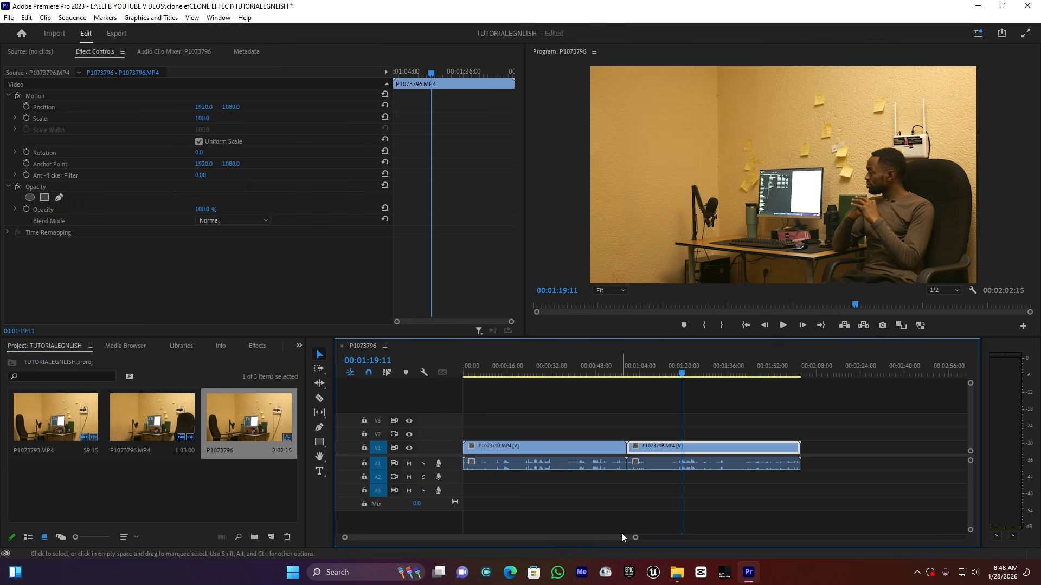
drag(635, 536, 672, 536)
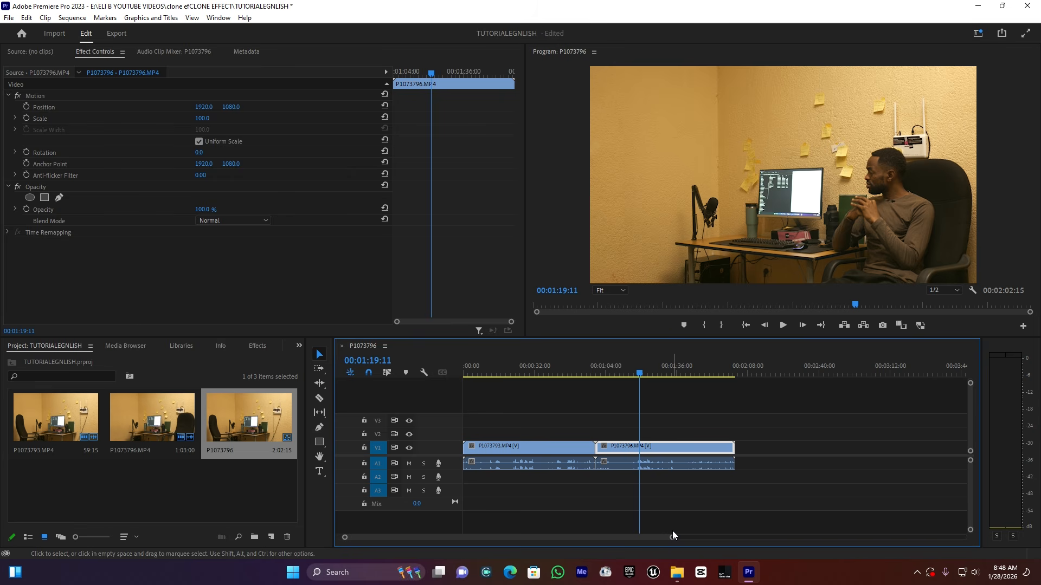
click(647, 463)
drag(646, 462, 482, 439)
click(490, 370)
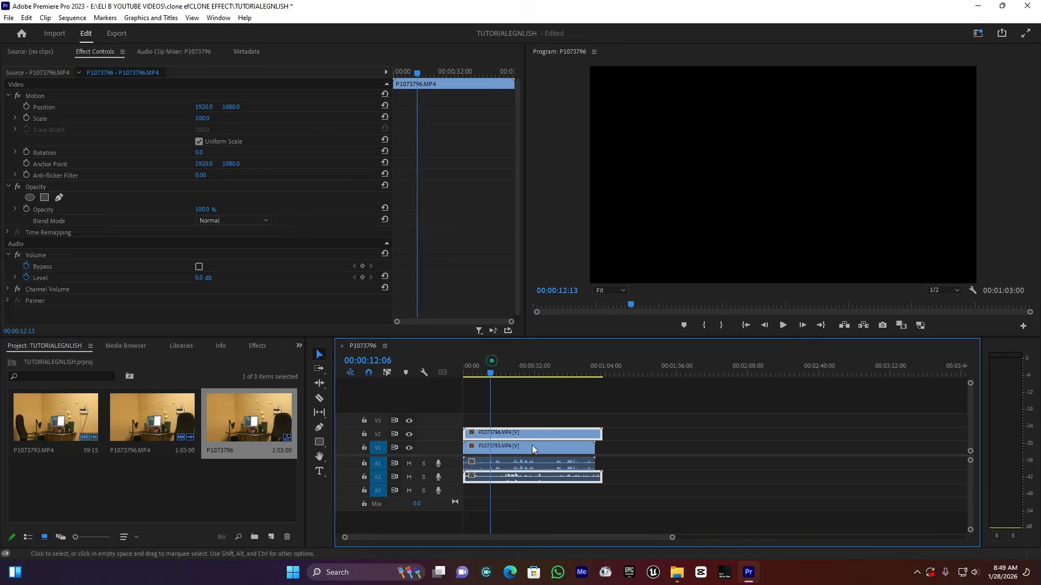
drag(673, 537, 470, 537)
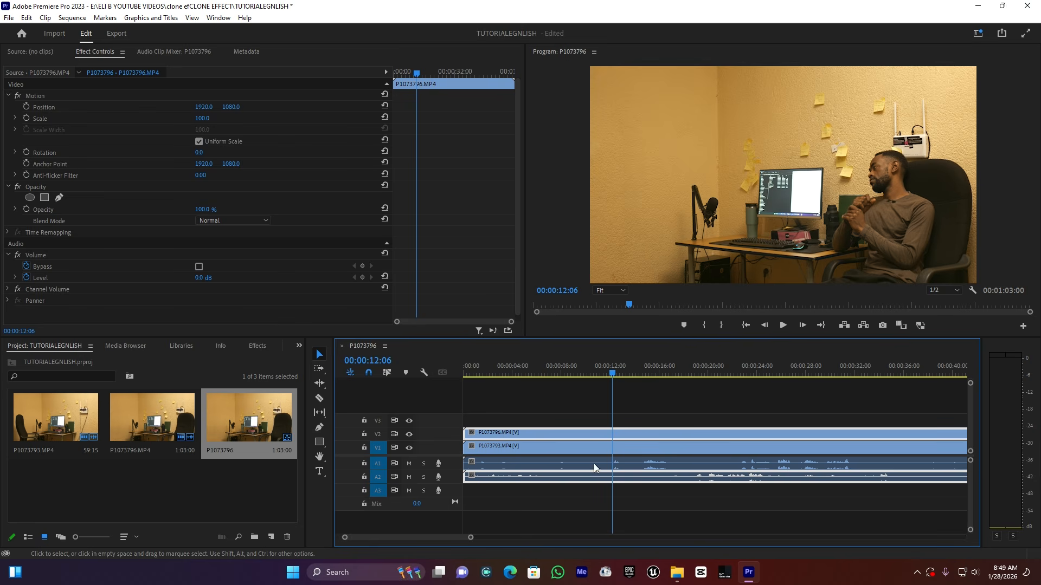
drag(469, 436, 491, 432)
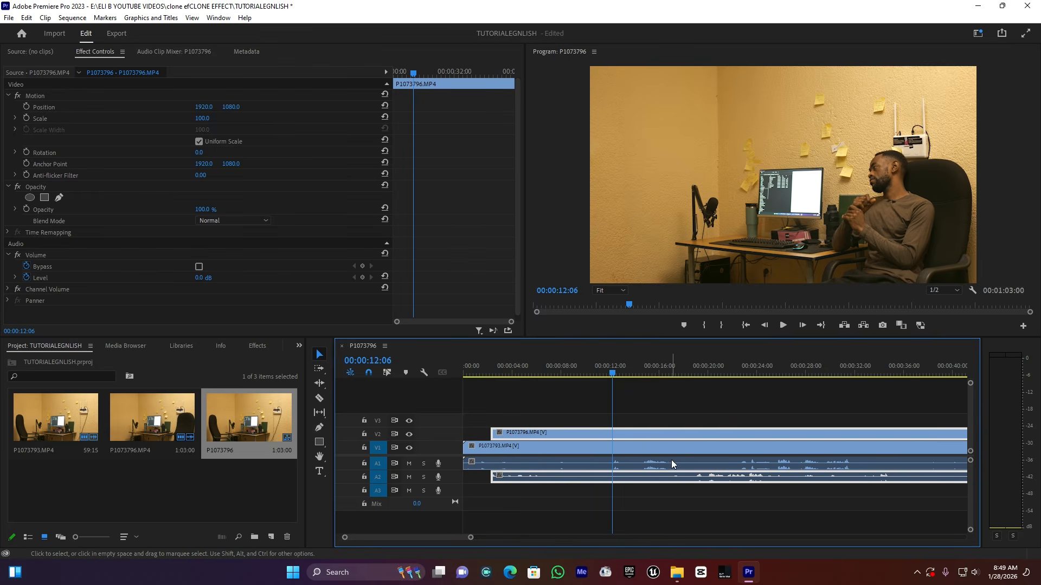
Split the A1 audio at about 17 seconds and the A2 audio at about 19 seconds with the Razor tool
key(c)
click(672, 462)
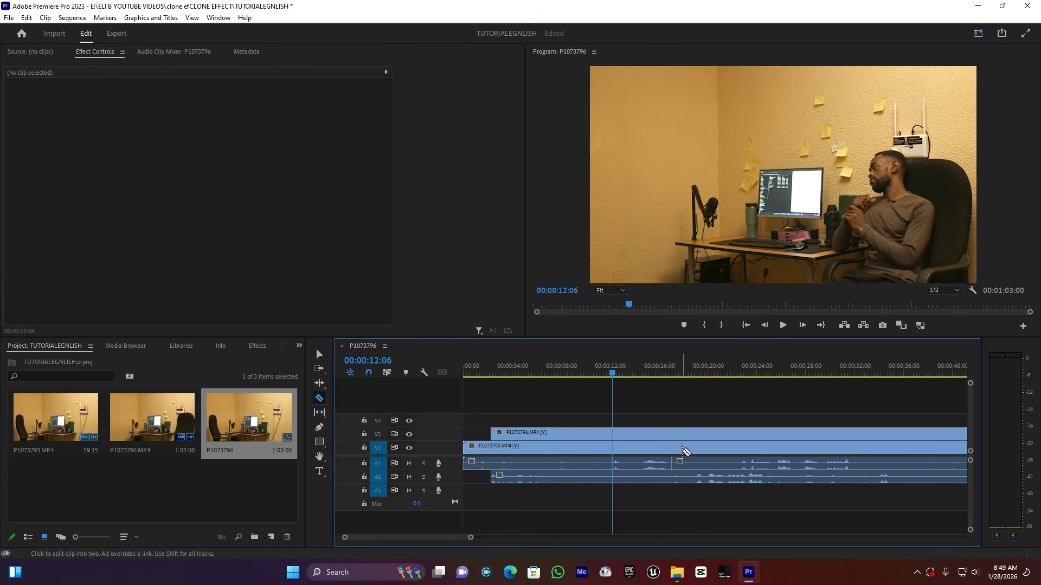
click(693, 480)
key(v)
Shift the V2 clip and both its A2 audio pieces earlier so the A2 cut lines up with the A1 cut
click(698, 421)
click(712, 471)
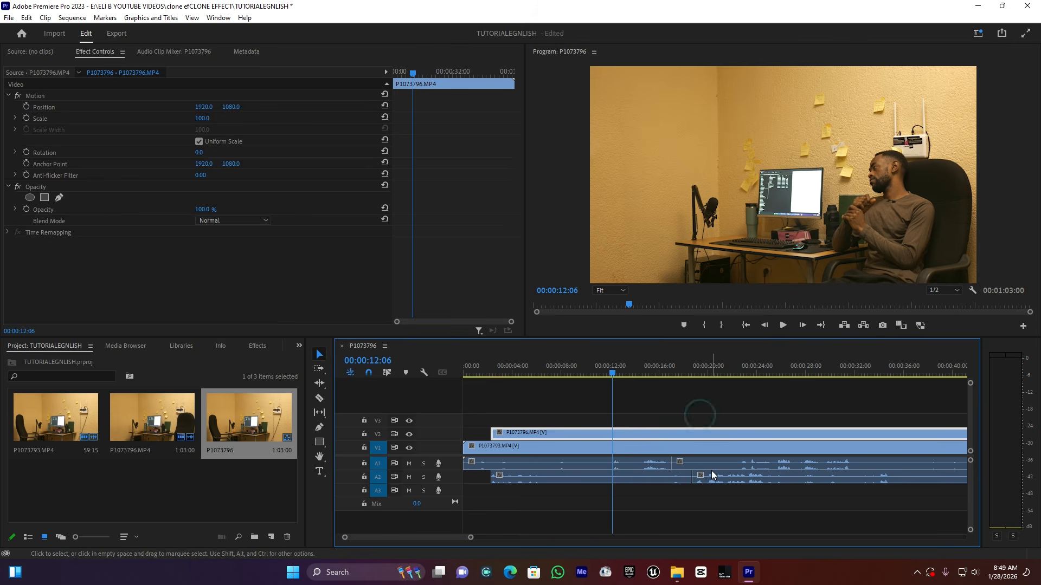
shift+click(660, 479)
drag(687, 434, 723, 434)
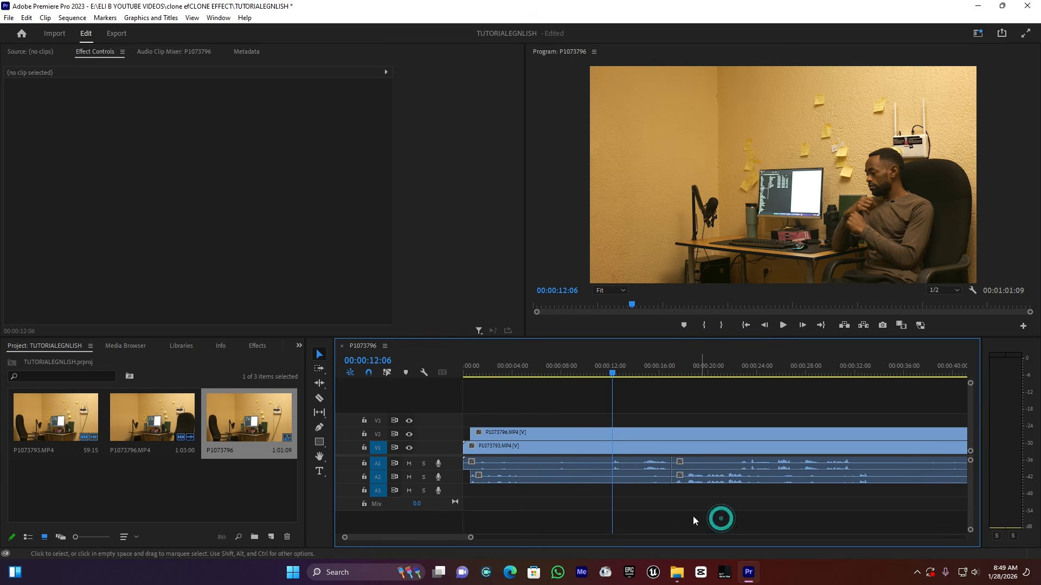
Play the stacked clips from about 15 to 18 seconds to check the audio sync around the cuts
click(649, 373)
key(space)
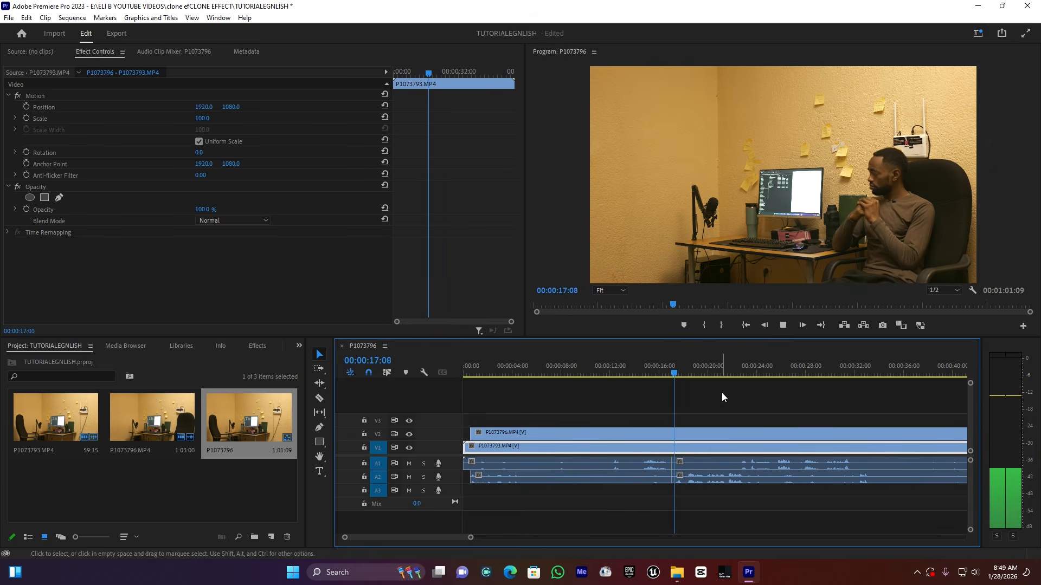
key(space)
click(675, 388)
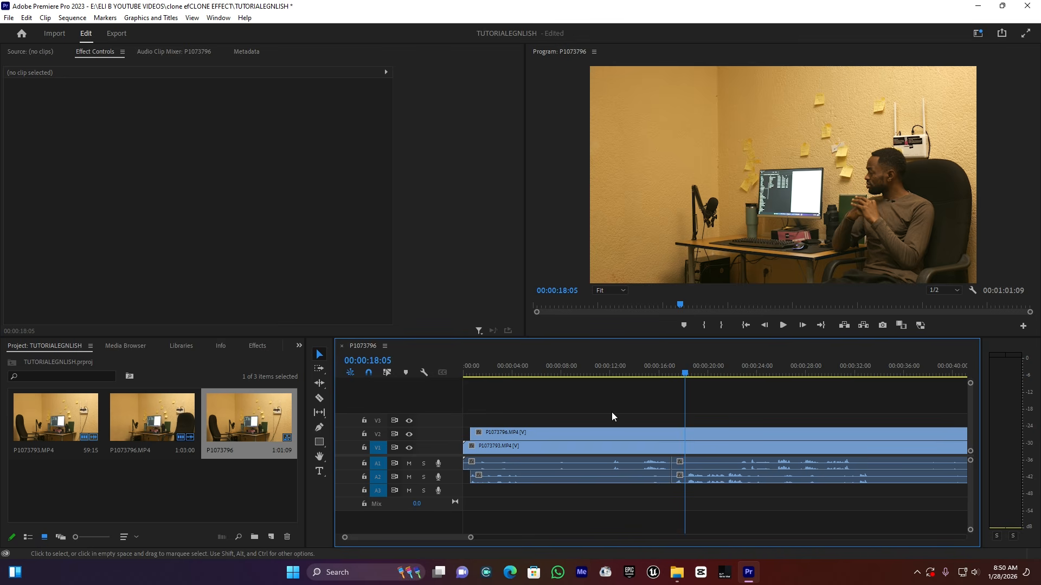
Shift the V2 clip and both its A2 audio pieces about 8 frames earlier to refine the timing
click(701, 437)
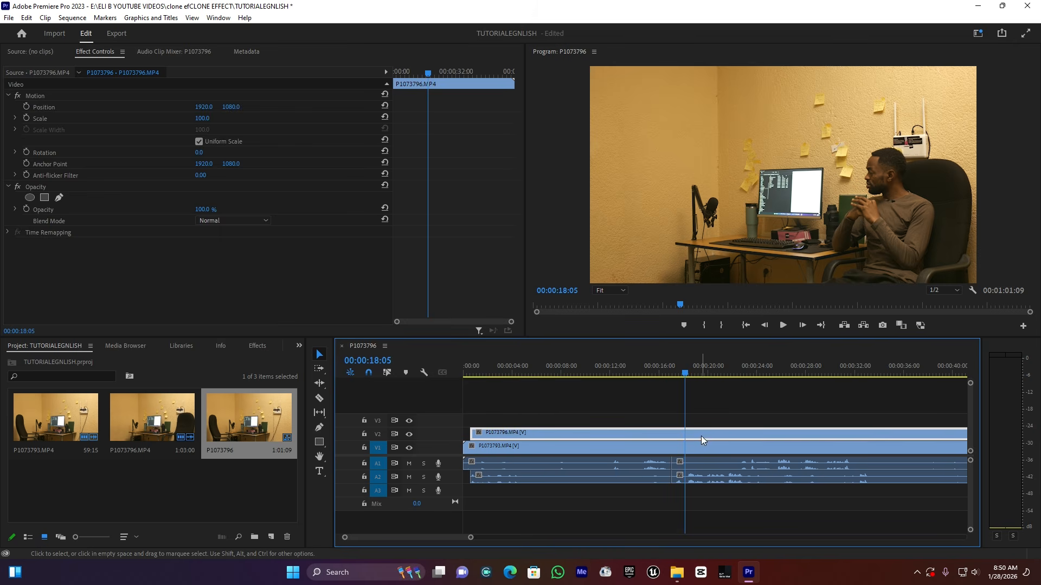
shift+click(655, 478)
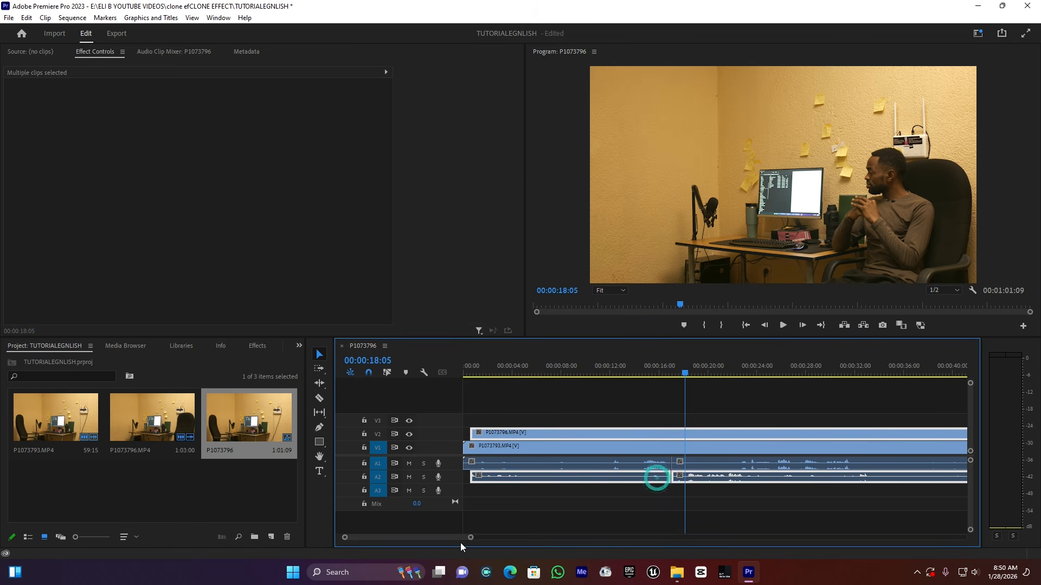
drag(471, 537, 445, 541)
drag(662, 474, 625, 482)
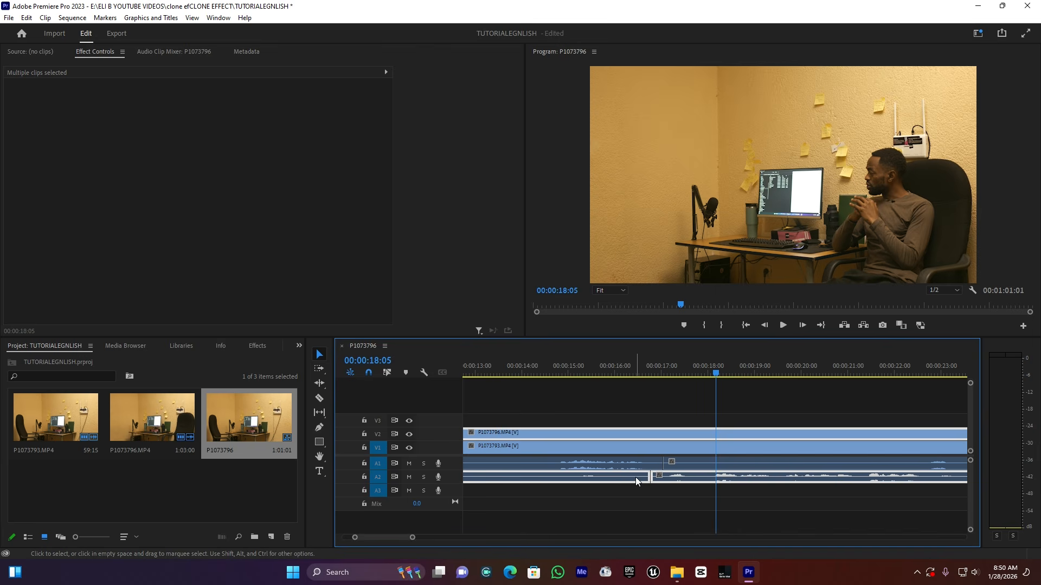
Play the synced clips from about 15 to 18 seconds again to check the refined timing
click(578, 362)
key(space)
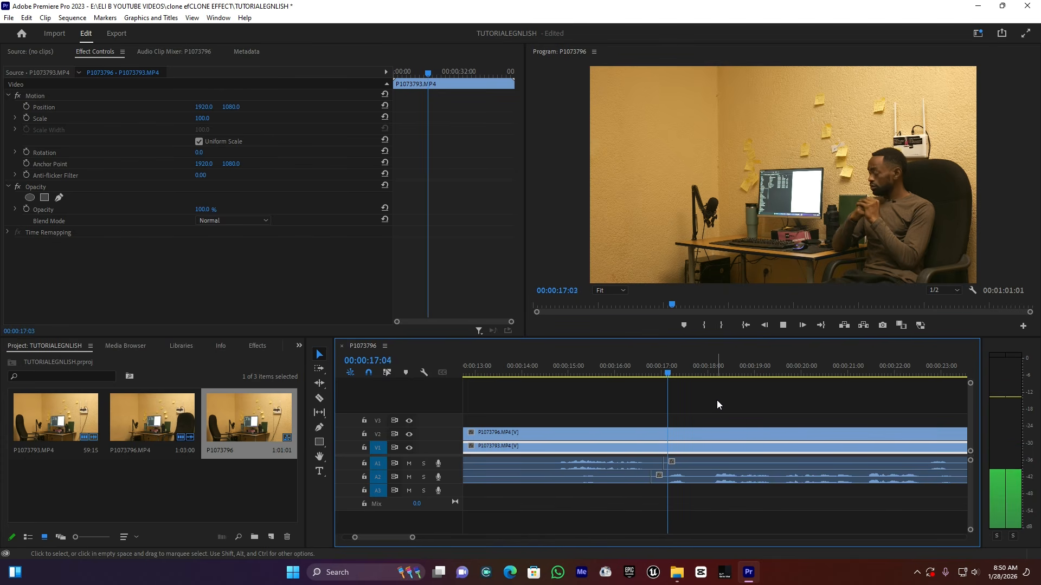
key(space)
drag(413, 537, 529, 538)
click(686, 528)
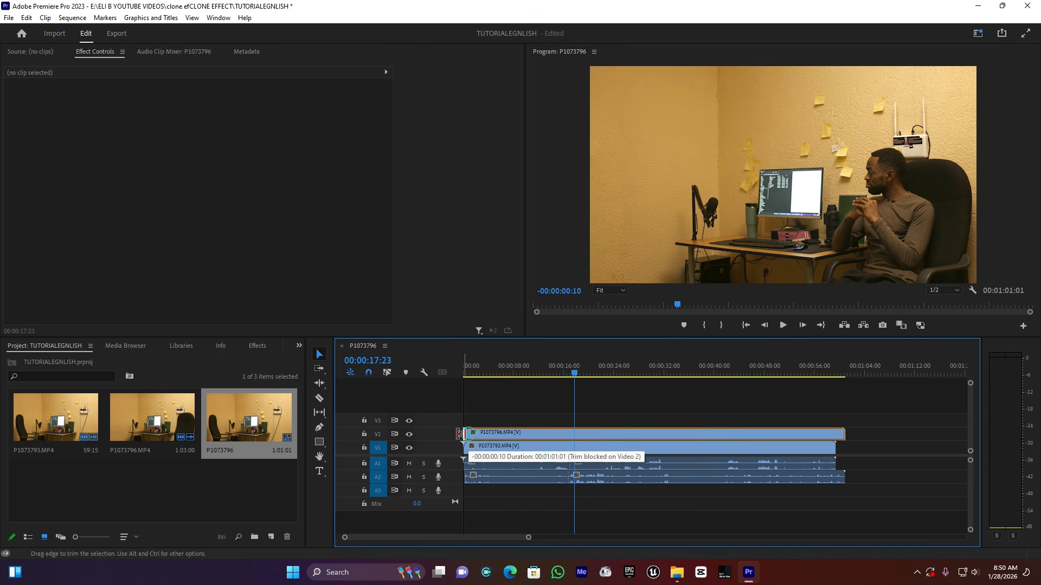
Try a rectangular opacity mask on the V2 clip, placed over the seated man's head, and remove it
click(610, 434)
click(610, 434)
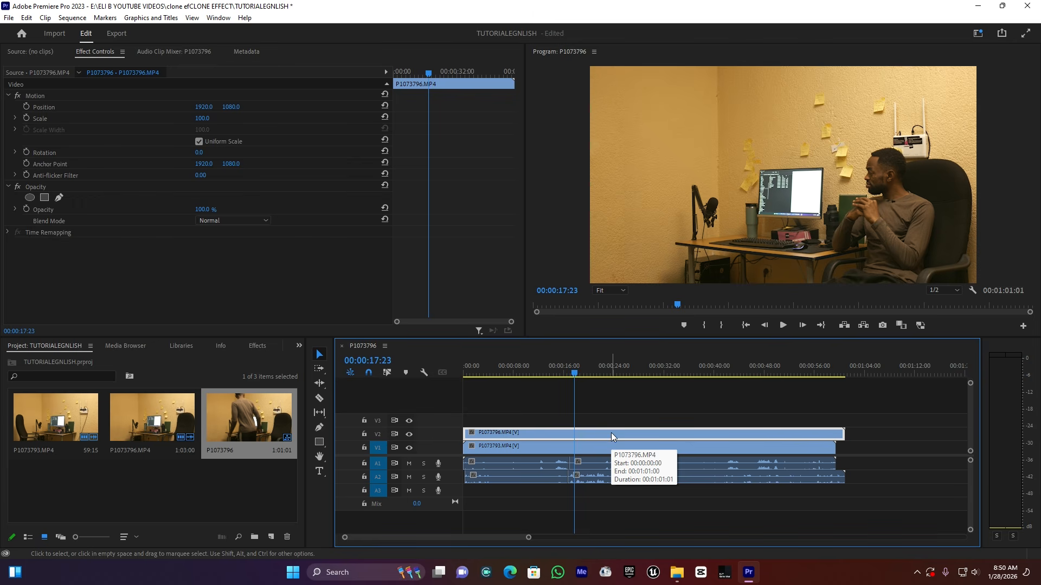
click(667, 408)
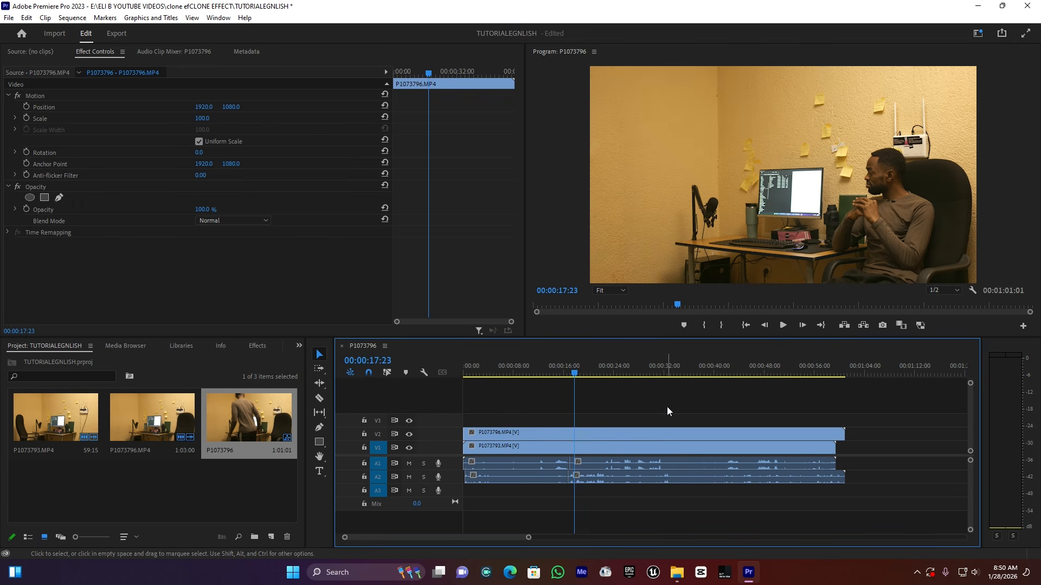
click(592, 433)
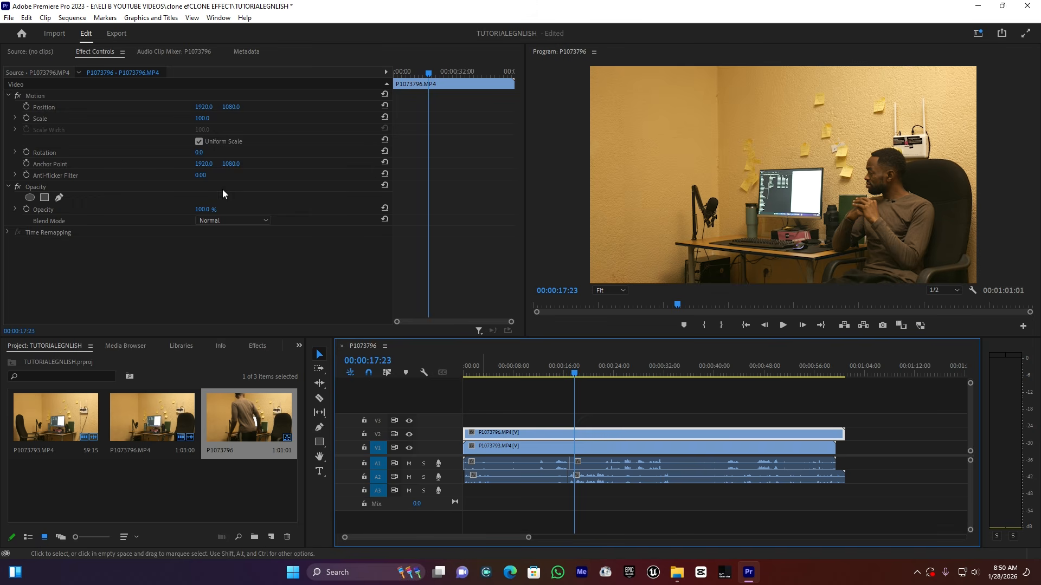
click(45, 197)
drag(801, 174, 939, 166)
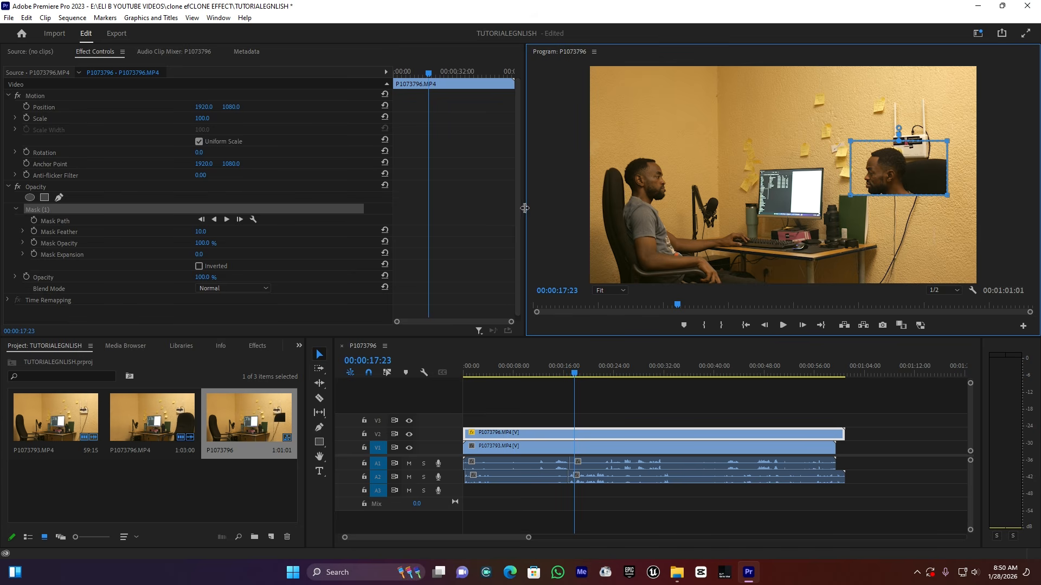
key(ctrl+z)
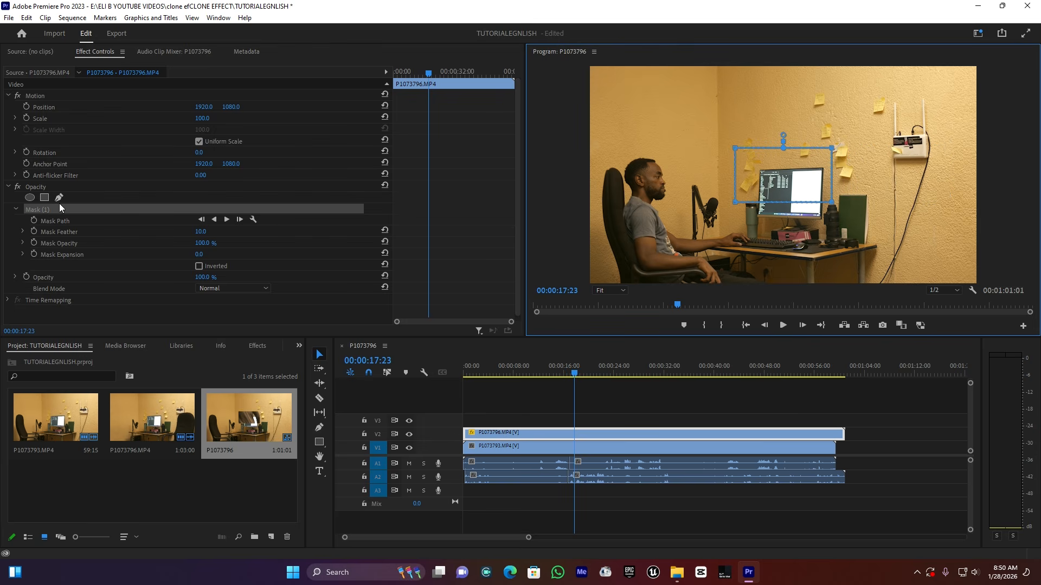
key(Delete)
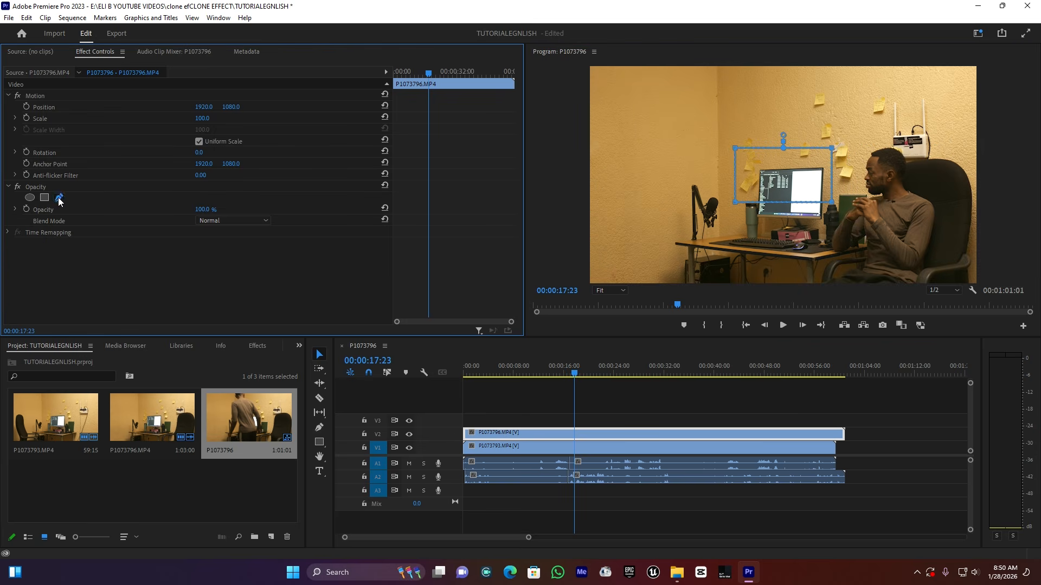
Draw a Pen opacity mask on the V2 clip down the middle, around the monitor's bright half, enclosing the seated man's side of the frame
click(59, 199)
click(788, 68)
click(792, 170)
click(823, 169)
click(823, 218)
click(787, 225)
drag(787, 269, 787, 307)
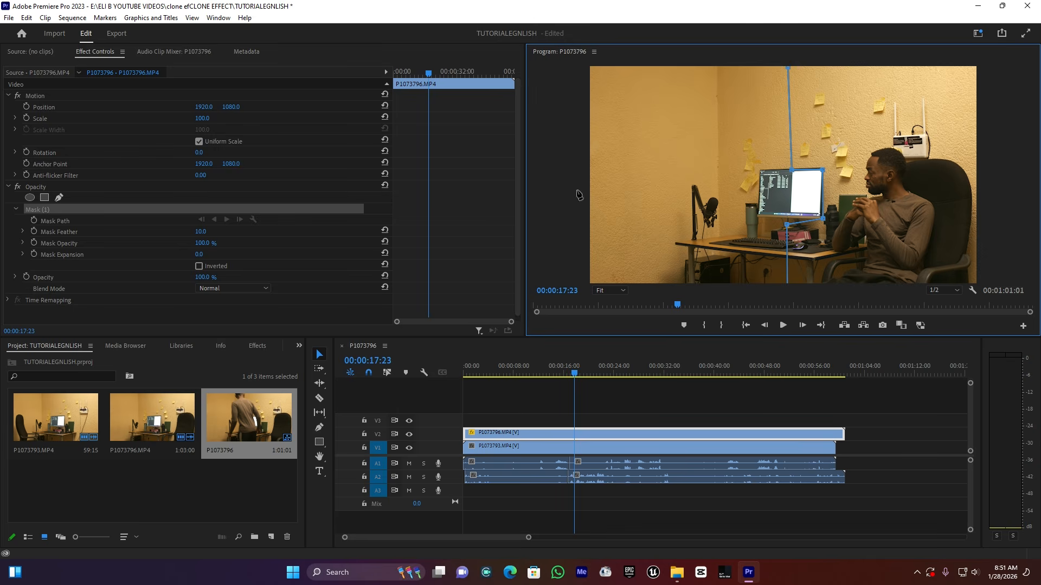
key(ctrl+s)
click(973, 282)
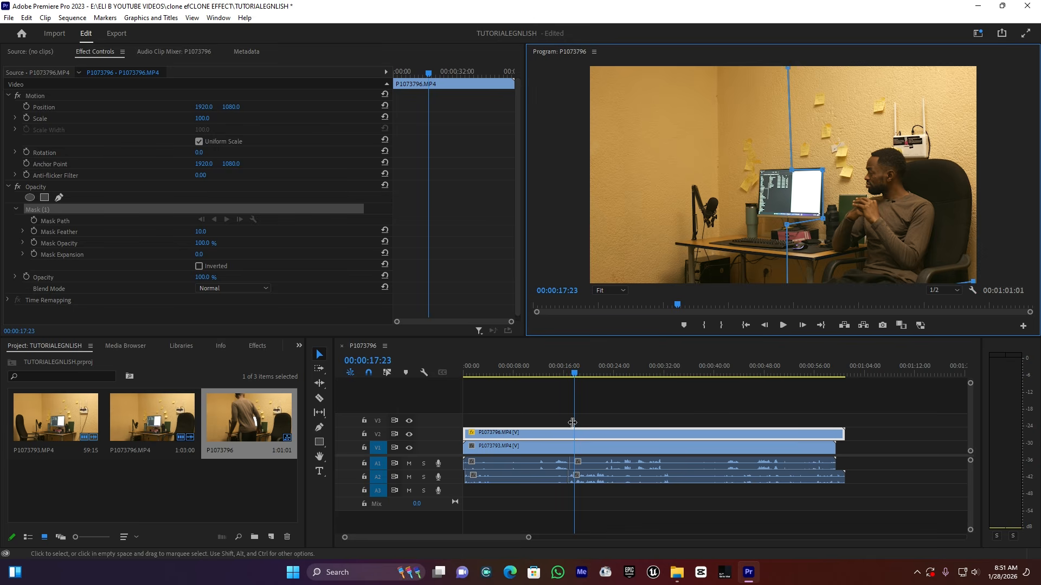
click(973, 282)
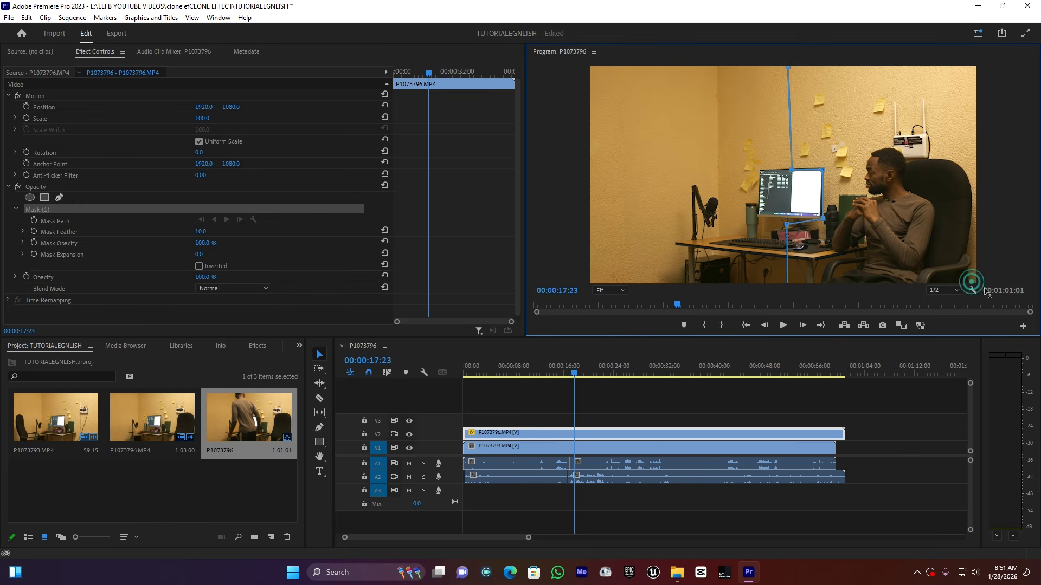
click(974, 71)
drag(973, 71, 982, 63)
click(789, 68)
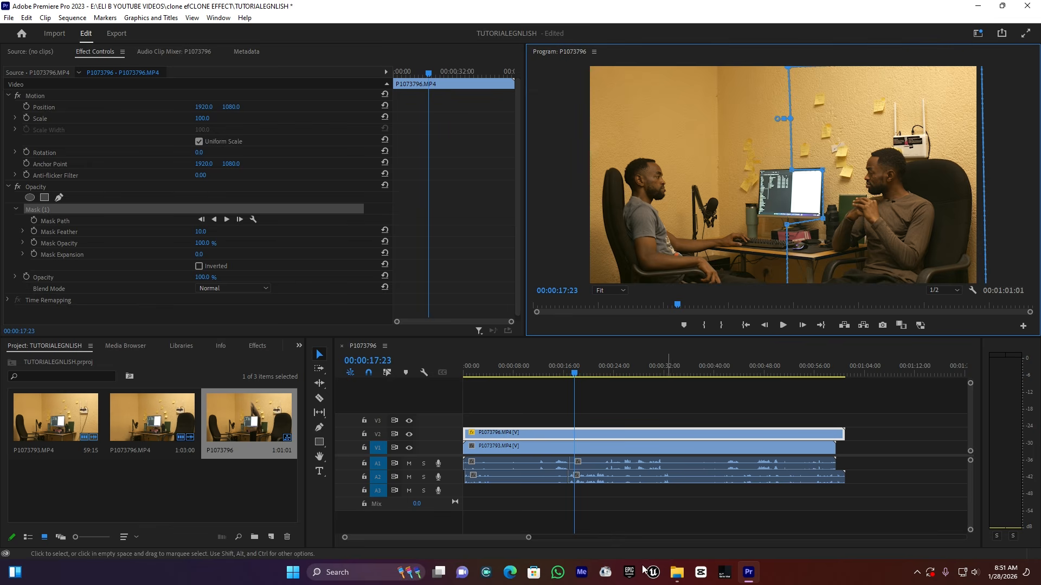
click(633, 502)
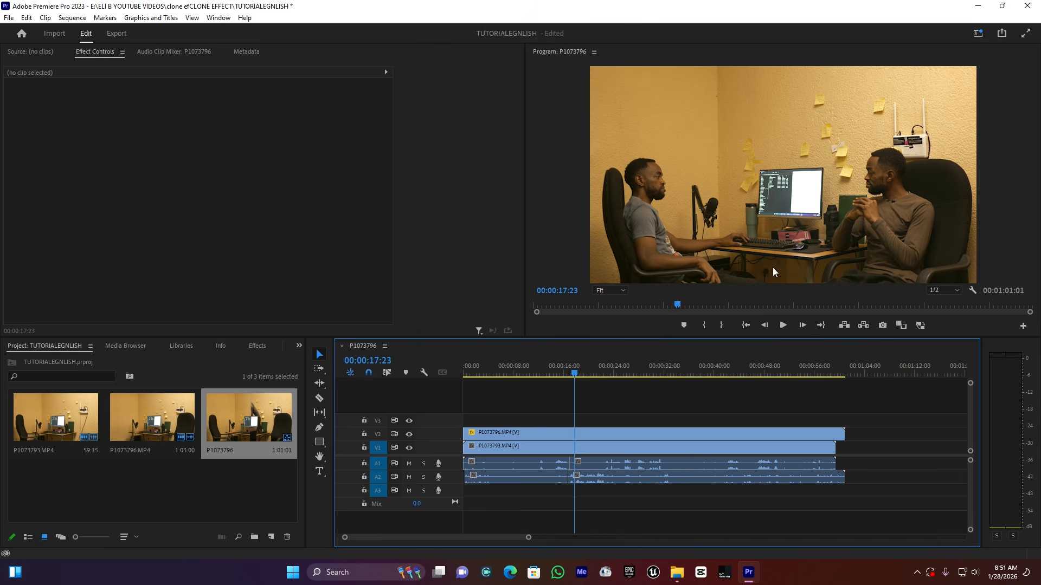
Try a Mask Feather of 0 on the V2 clip's mask and set it to 78
click(580, 433)
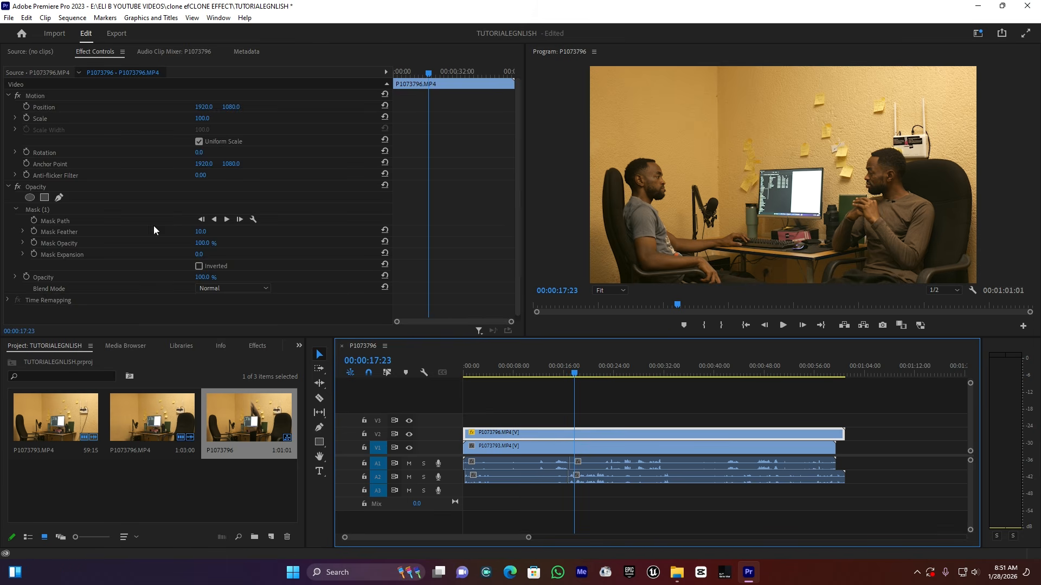
drag(203, 233, 196, 233)
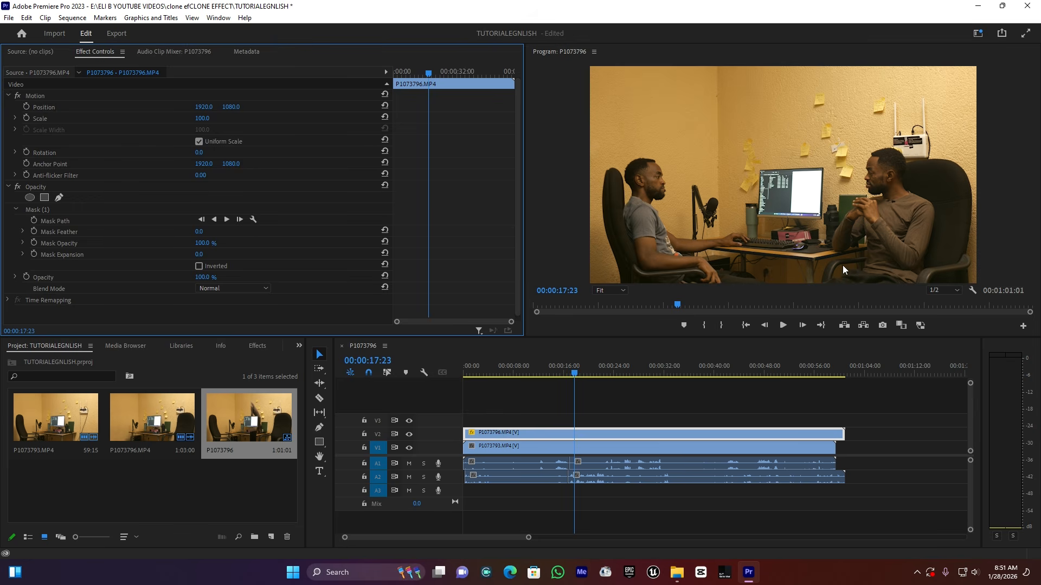
drag(199, 232, 204, 231)
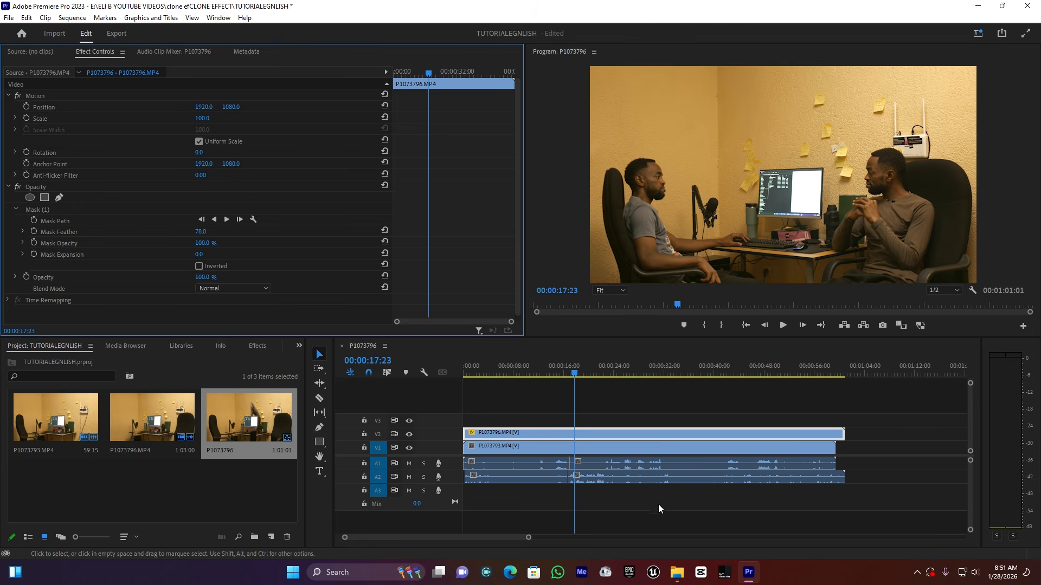
Play the masked composite from about 12 to 17 seconds to check the clone effect
click(526, 538)
mouse_move(526, 538)
mouse_down()
mouse_move(495, 545)
mouse_move(509, 545)
mouse_up()
click(612, 372)
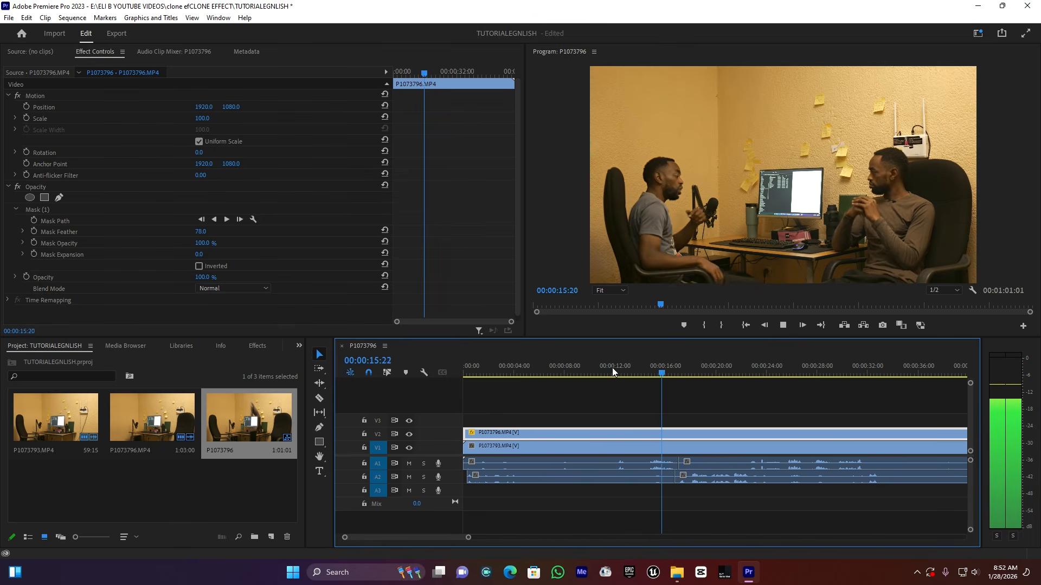
key(space)
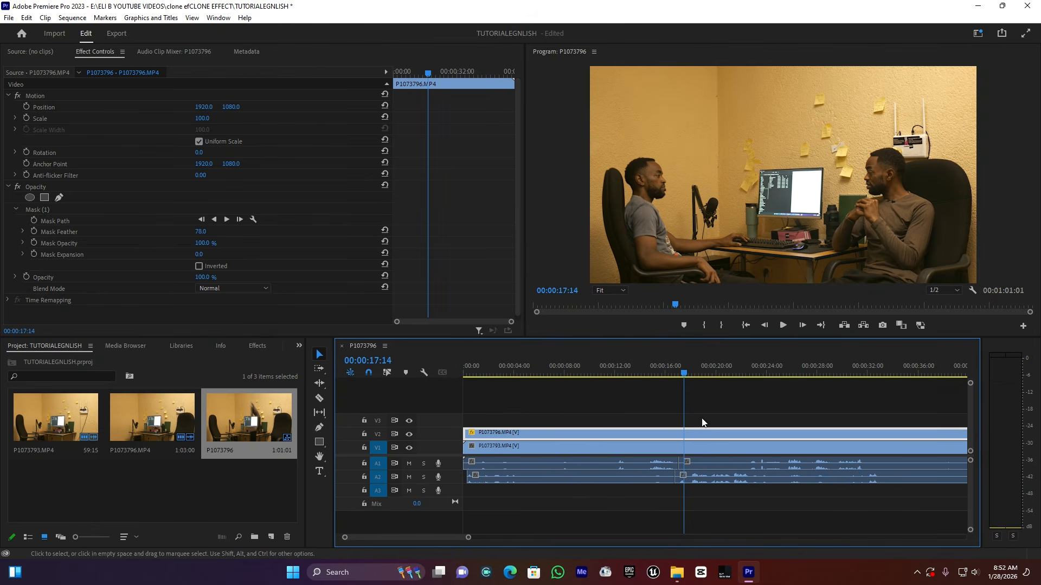
Delete the A2 audio piece before the cut and play from 15 to about 17 seconds to check the result
click(635, 476)
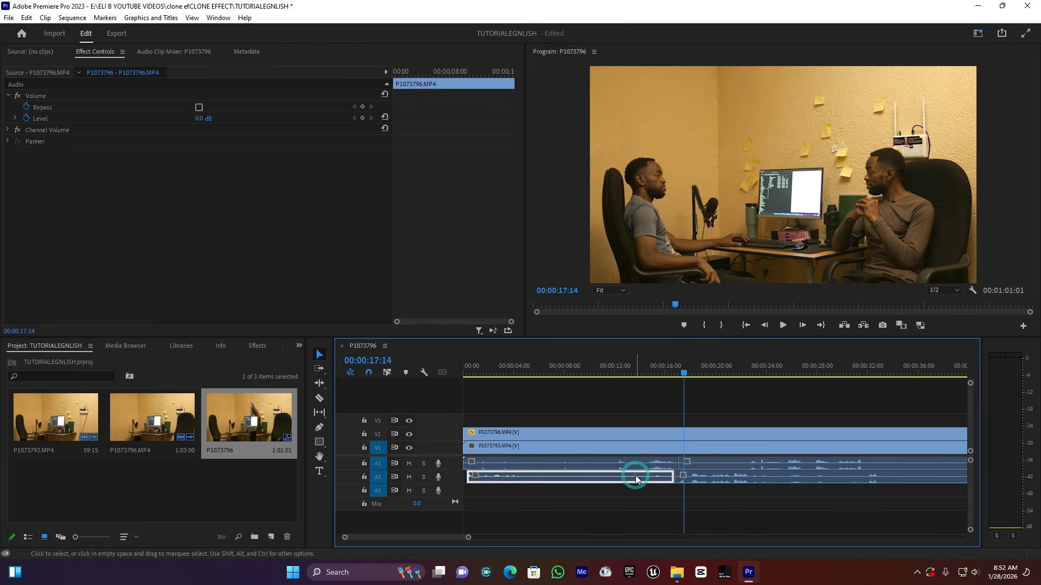
key(Delete)
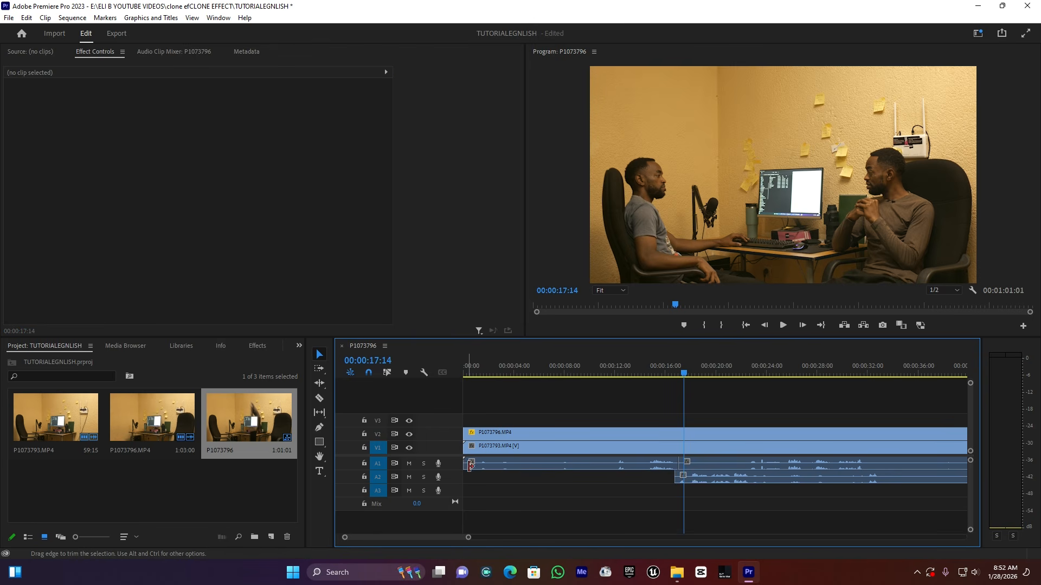
click(654, 365)
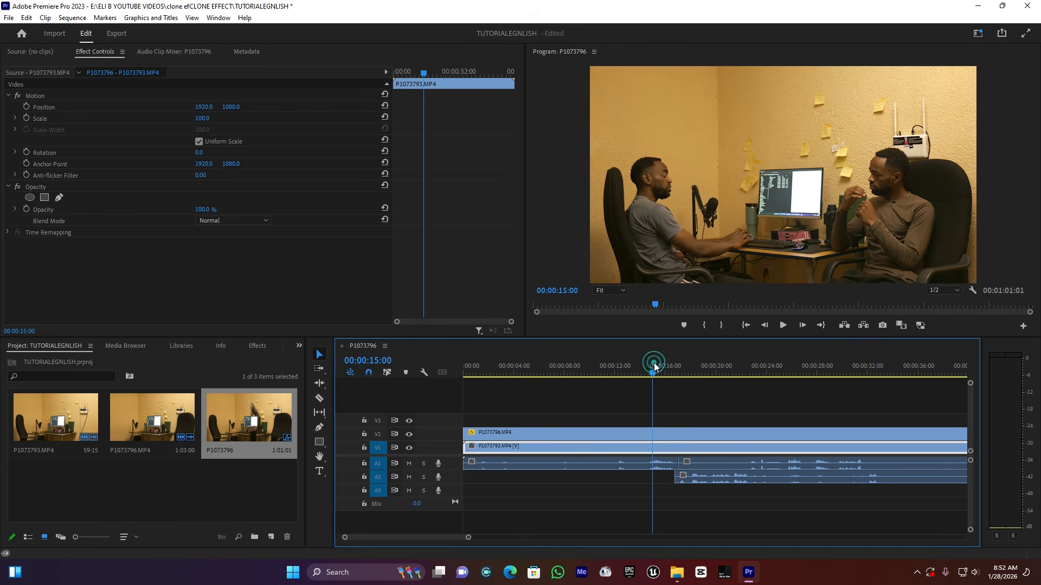
key(space)
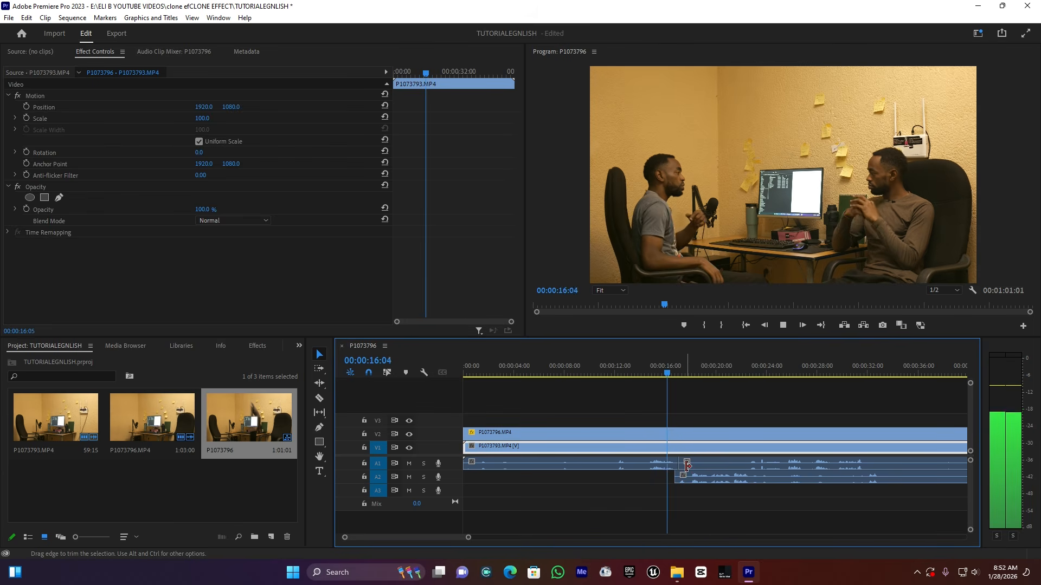
key(space)
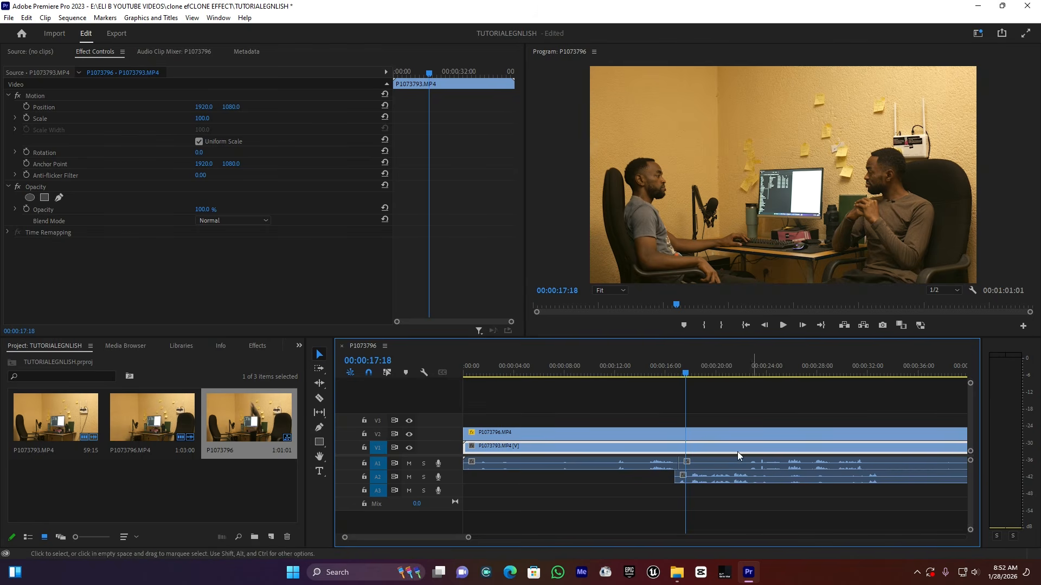
Trim the second A1 piece to start at about 22.5 seconds, split A2 there, and trim A2's remainder to start at about 31.5 seconds
drag(683, 463, 749, 463)
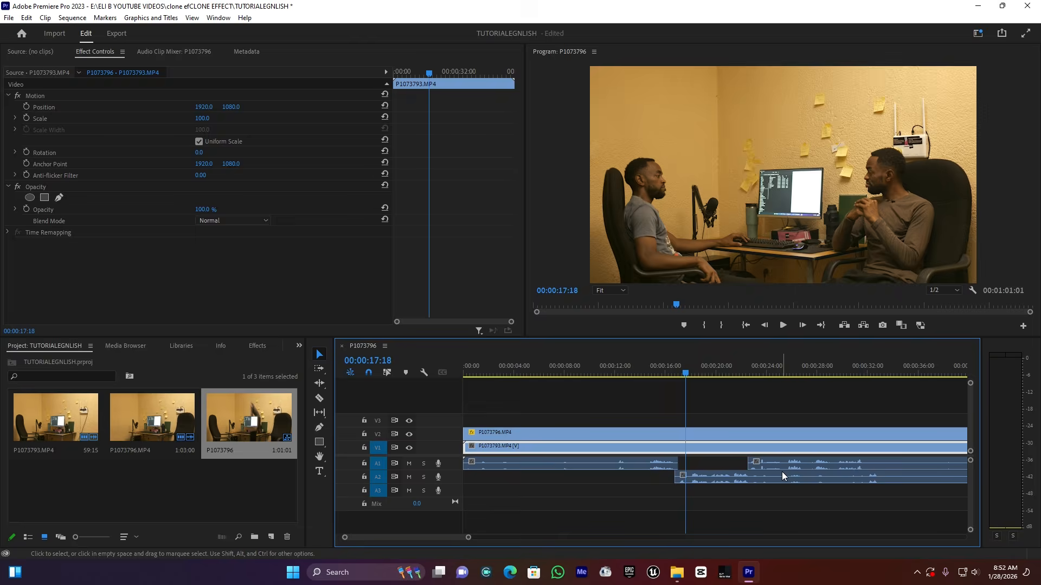
key(c)
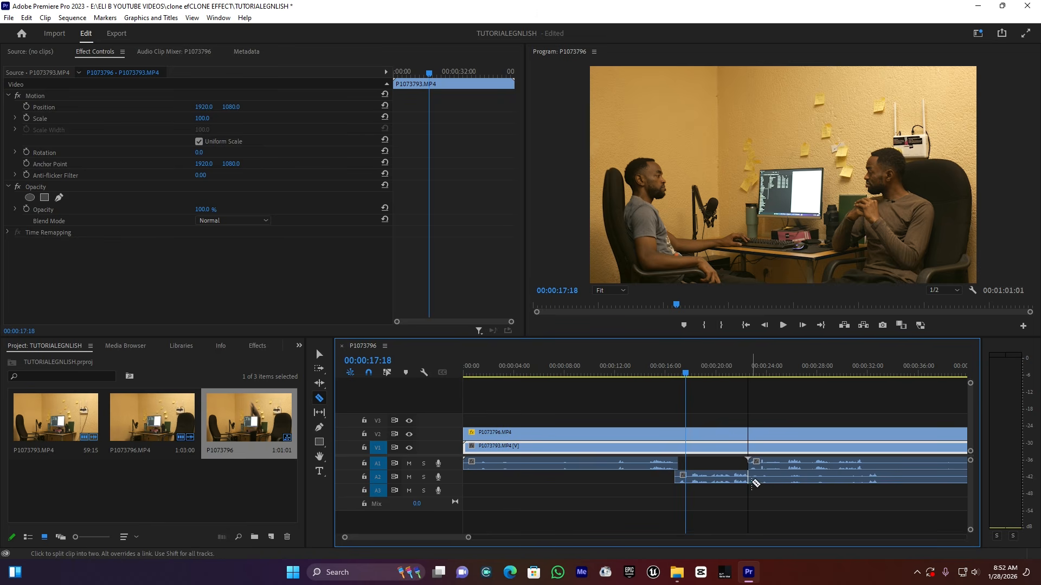
click(752, 480)
key(v)
drag(754, 479, 863, 482)
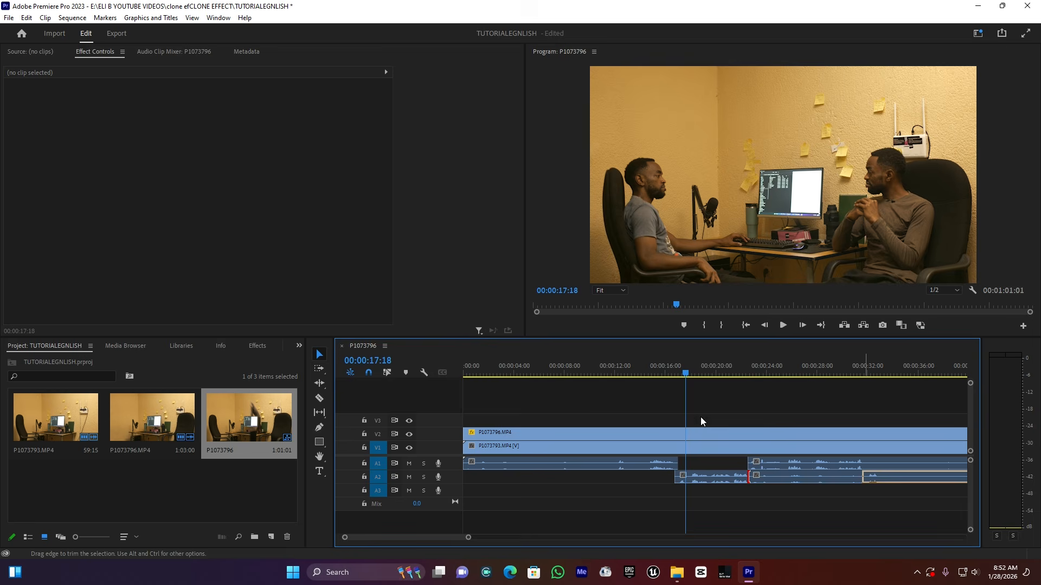
Play the sequence around 22 seconds and around 44 seconds to check the alternating dialogue audio
click(736, 365)
key(space)
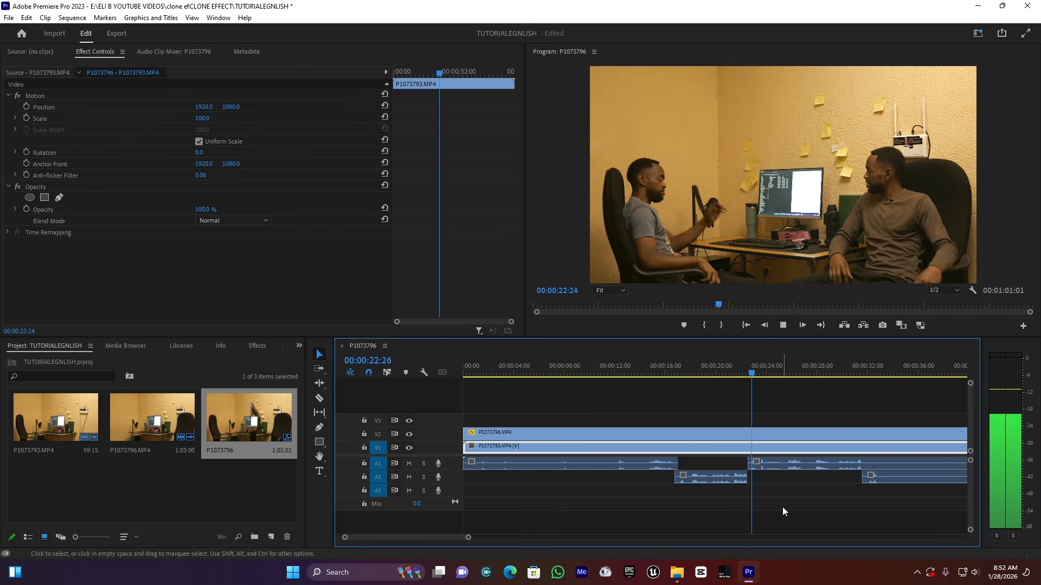
key(space)
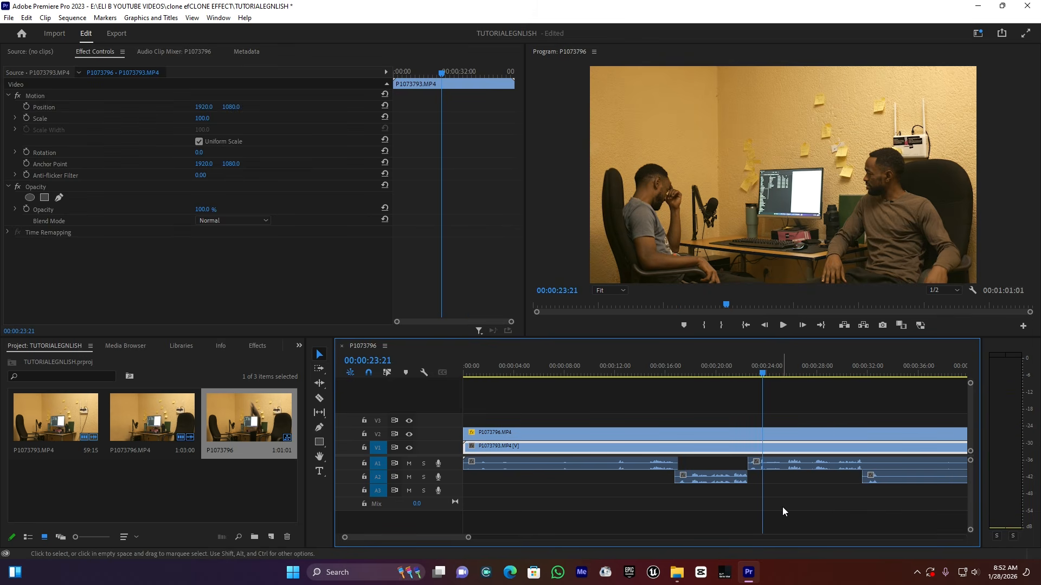
mouse_move(468, 537)
mouse_down()
mouse_move(590, 537)
mouse_move(593, 526)
mouse_up()
click(625, 371)
click(620, 367)
key(space)
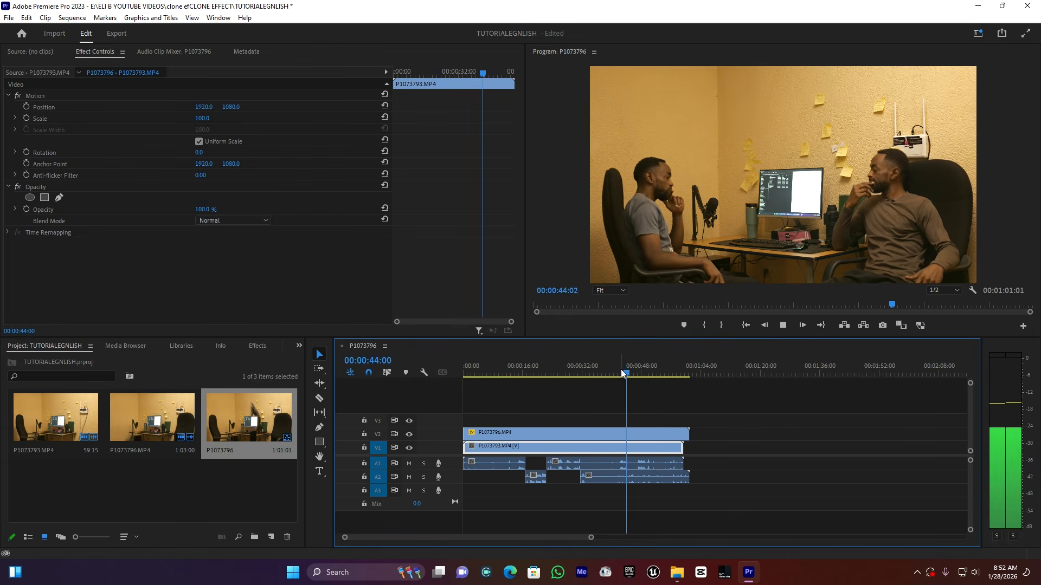
key(space)
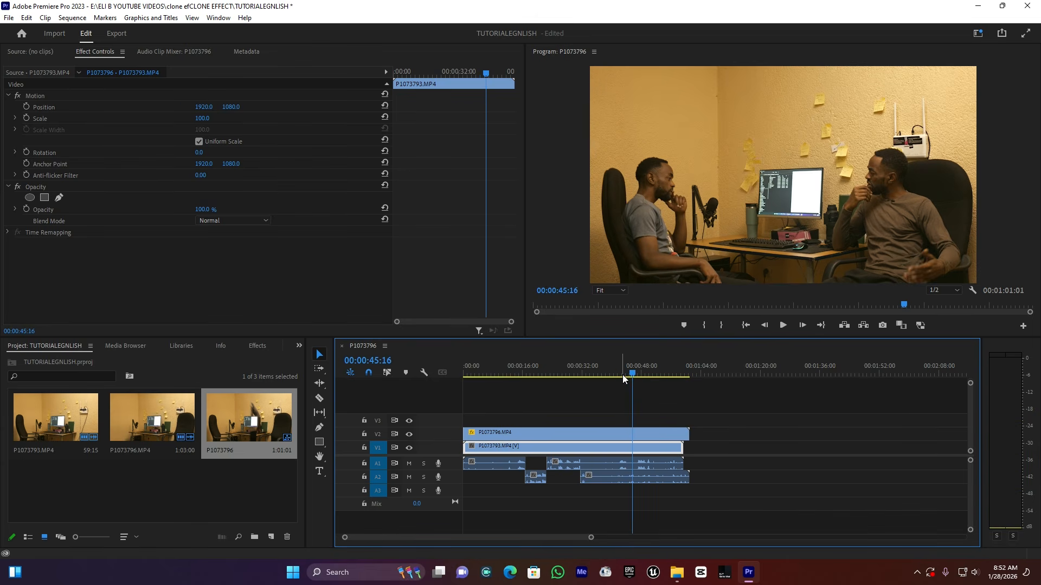
click(550, 419)
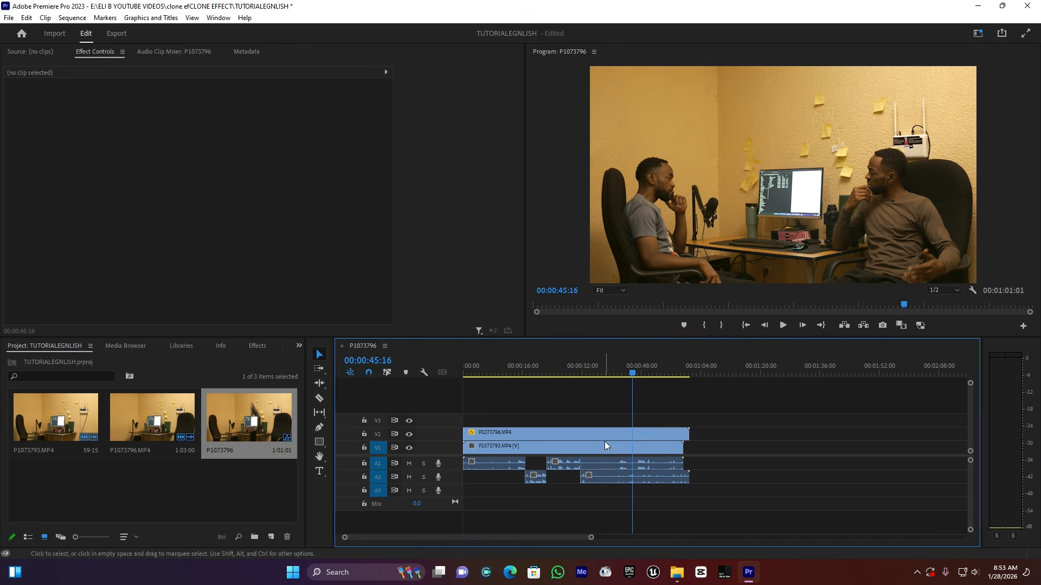
Create a 3840 x 2160 adjustment layer and place it on V3 across the full length of the clips
click(271, 536)
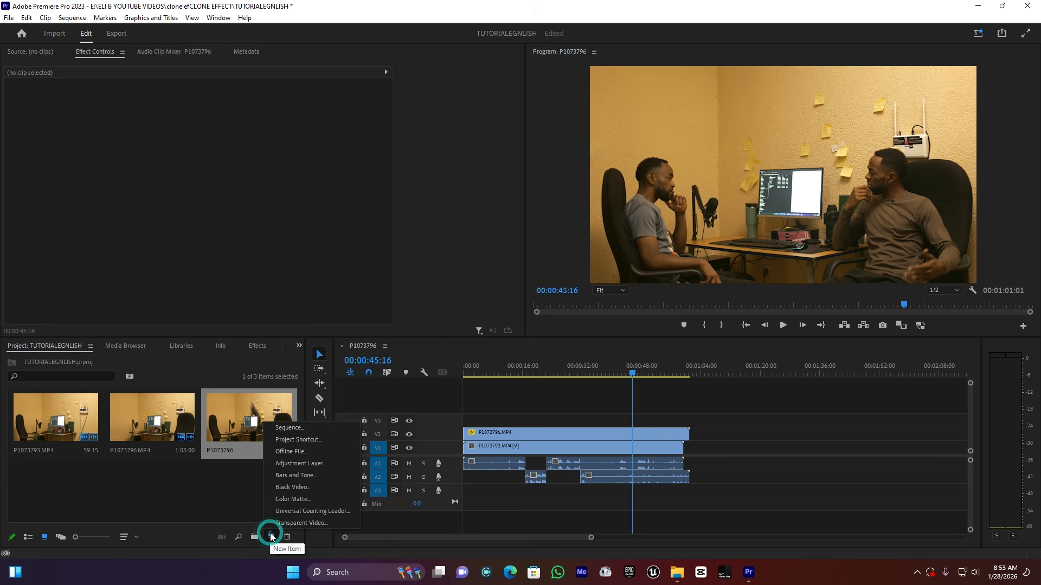
click(323, 464)
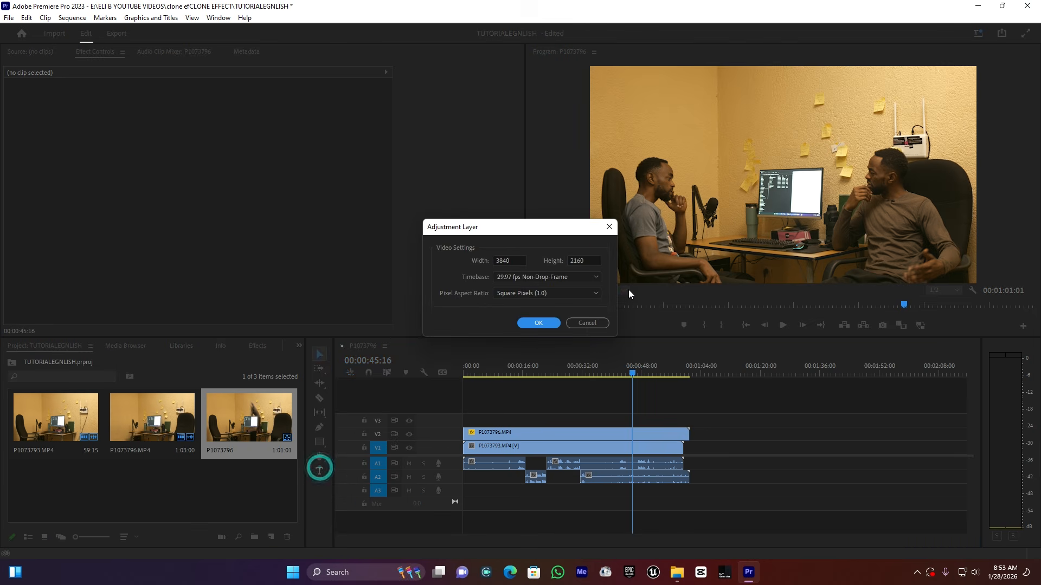
click(538, 323)
drag(40, 502, 687, 422)
Select the adjustment layer on V3, find the Crop effect and apply it to that layer
click(533, 421)
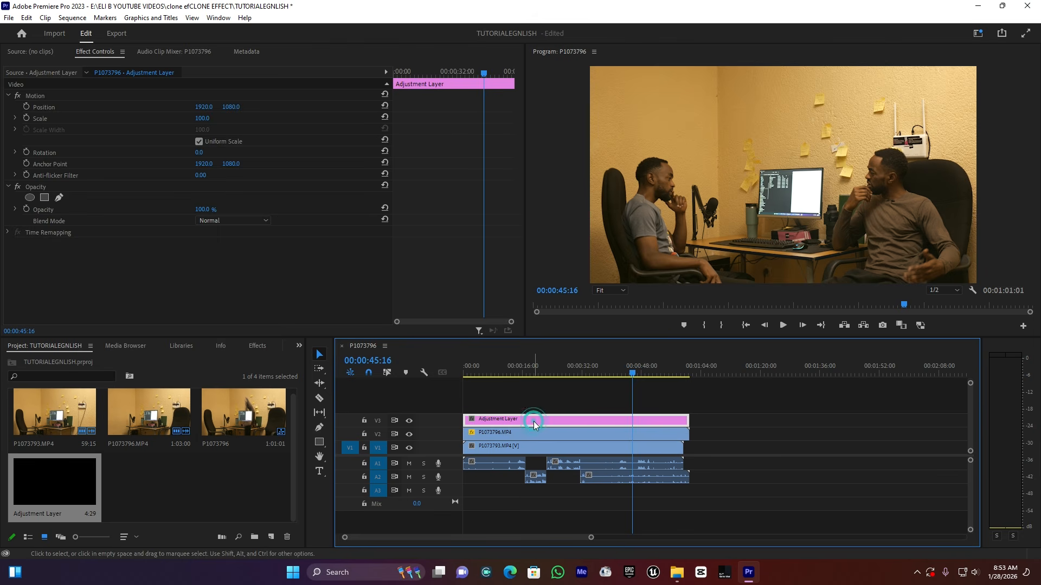
click(258, 347)
click(48, 360)
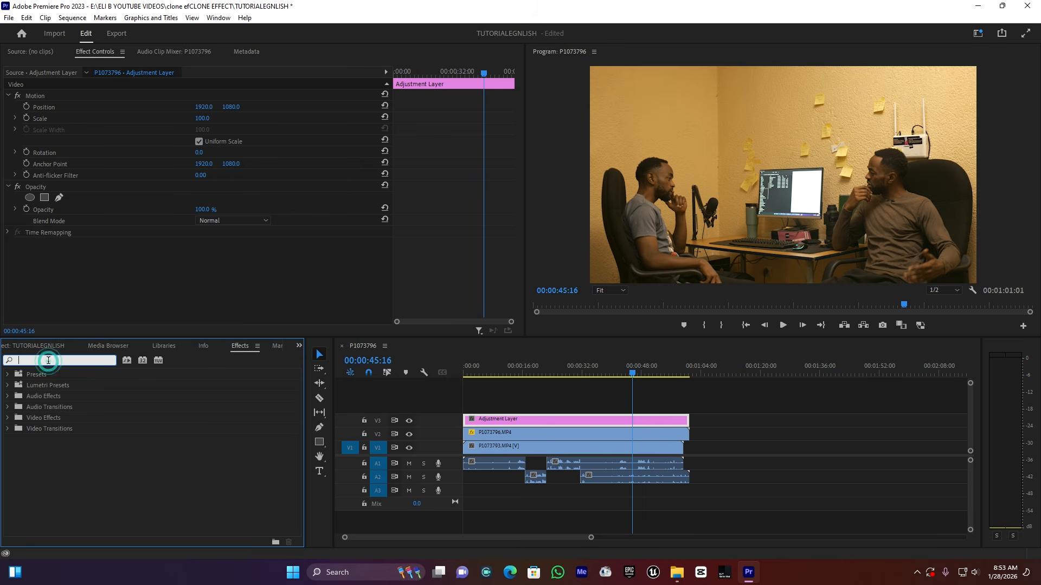
text(crop)
drag(43, 438, 204, 282)
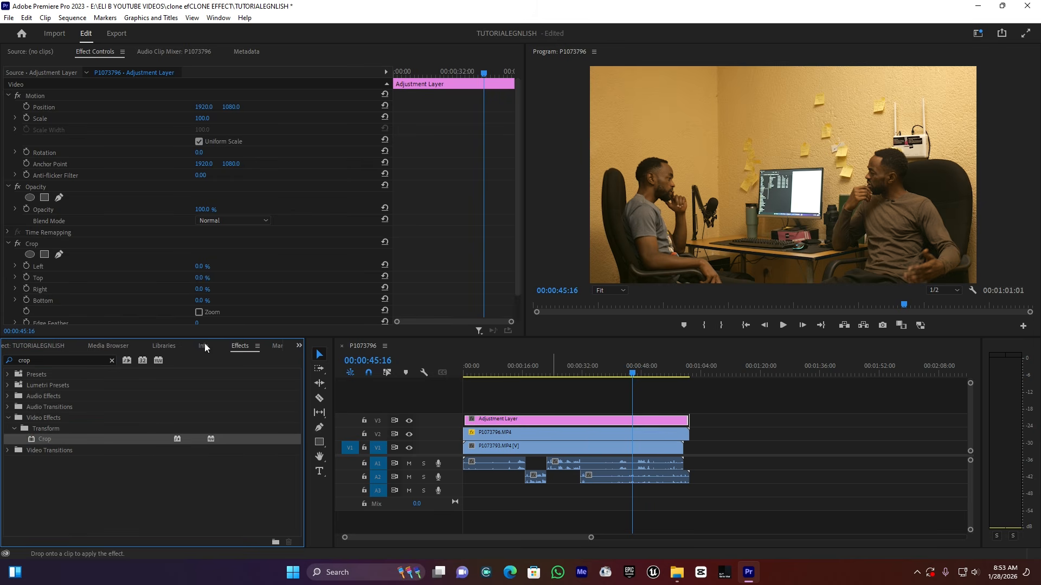
Set the adjustment layer's Crop to 8% at both the top and bottom, and play briefly from about 45 seconds
click(200, 280)
text(8)
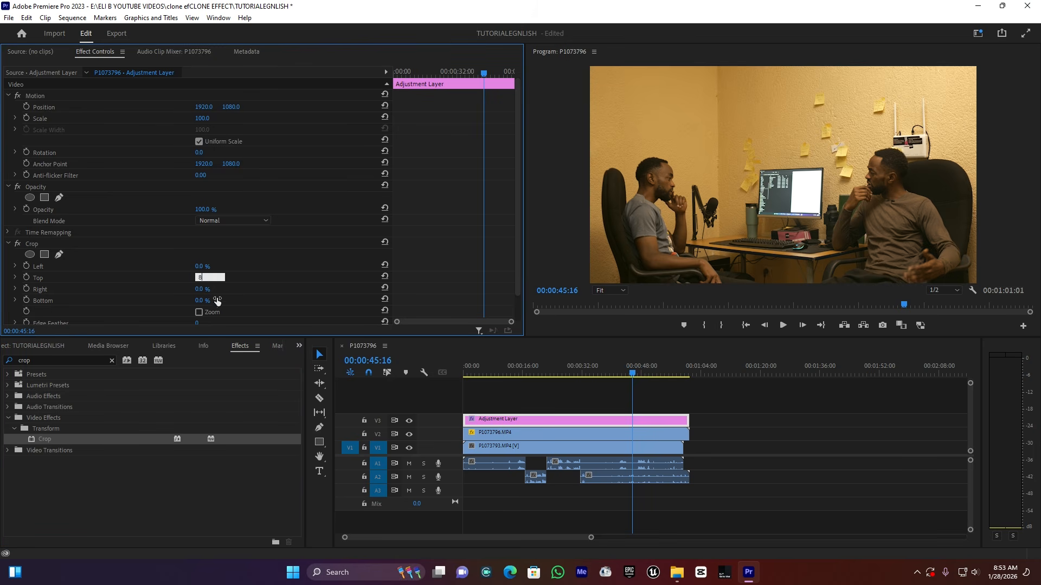
click(202, 300)
text(8)
key(Return)
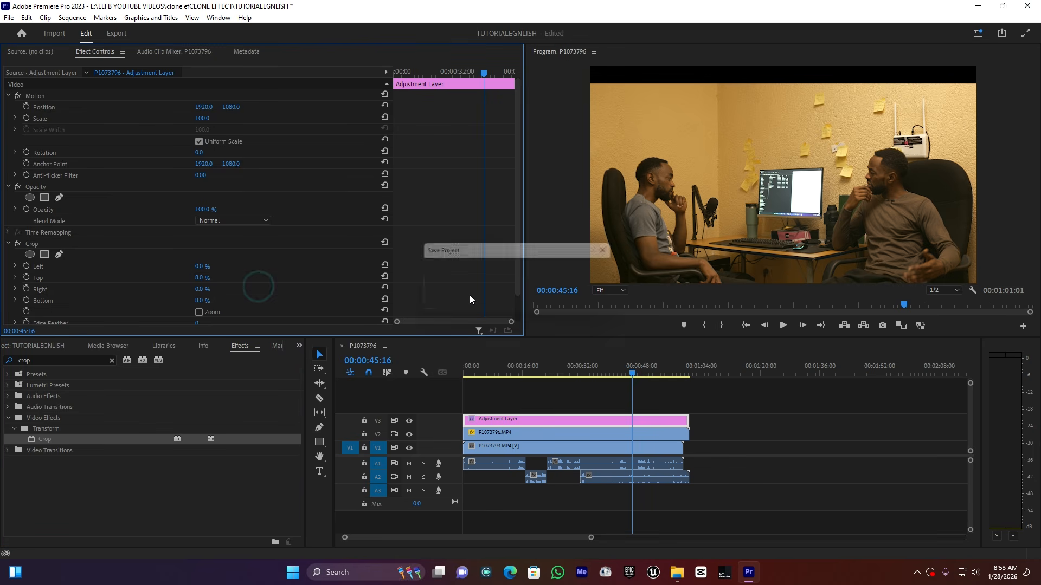
key(space)
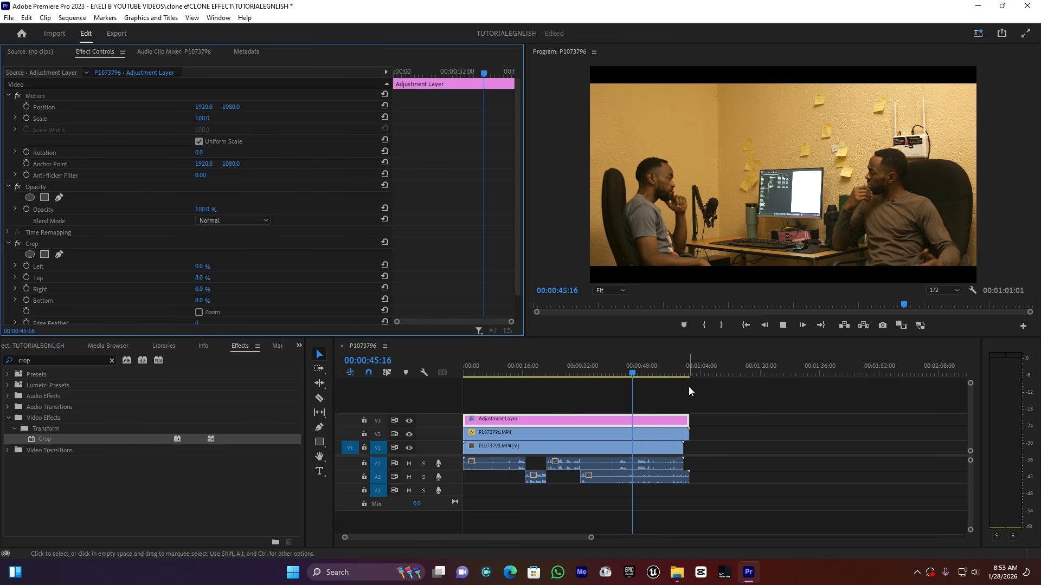
key(space)
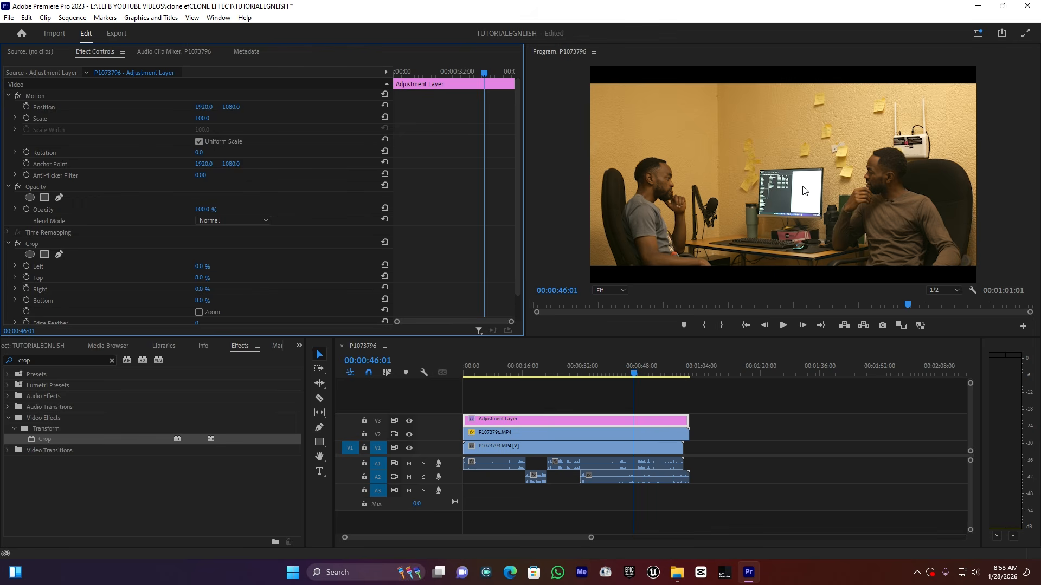
Hide and restore V2 and V1 in turn to examine each take separately, and reselect the adjustment layer
click(529, 434)
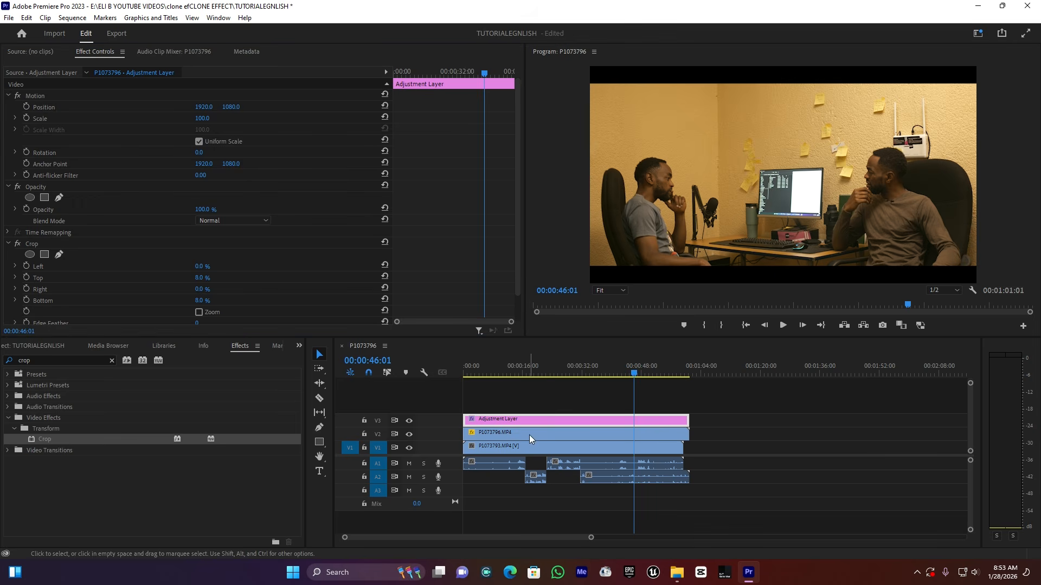
click(409, 434)
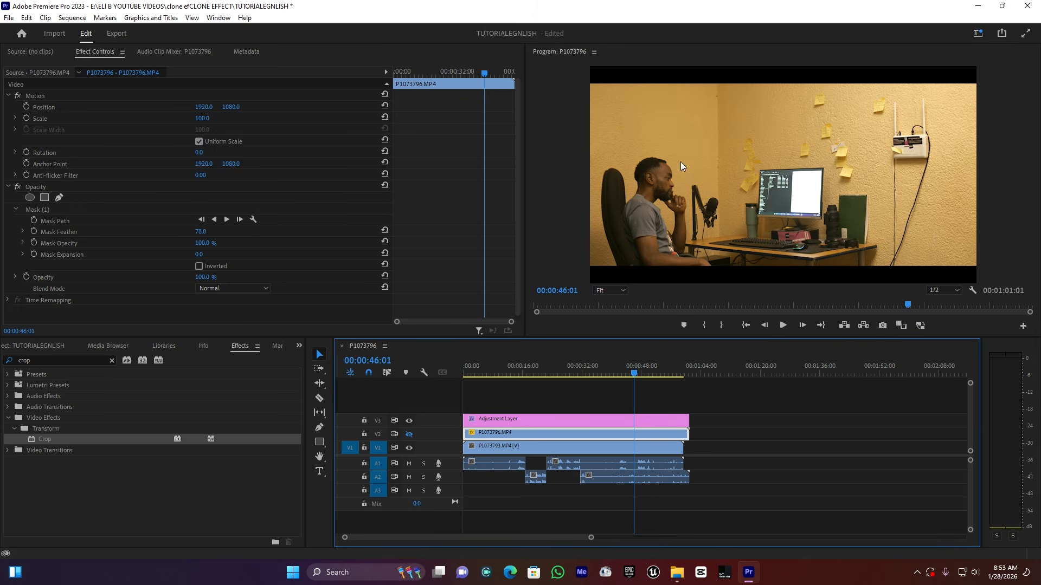
click(409, 434)
click(409, 448)
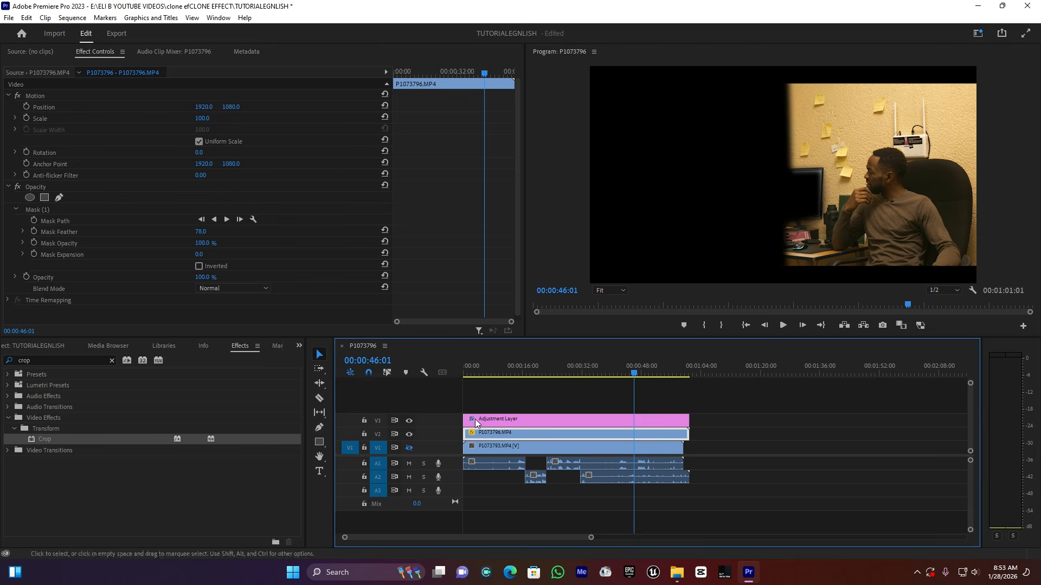
click(409, 447)
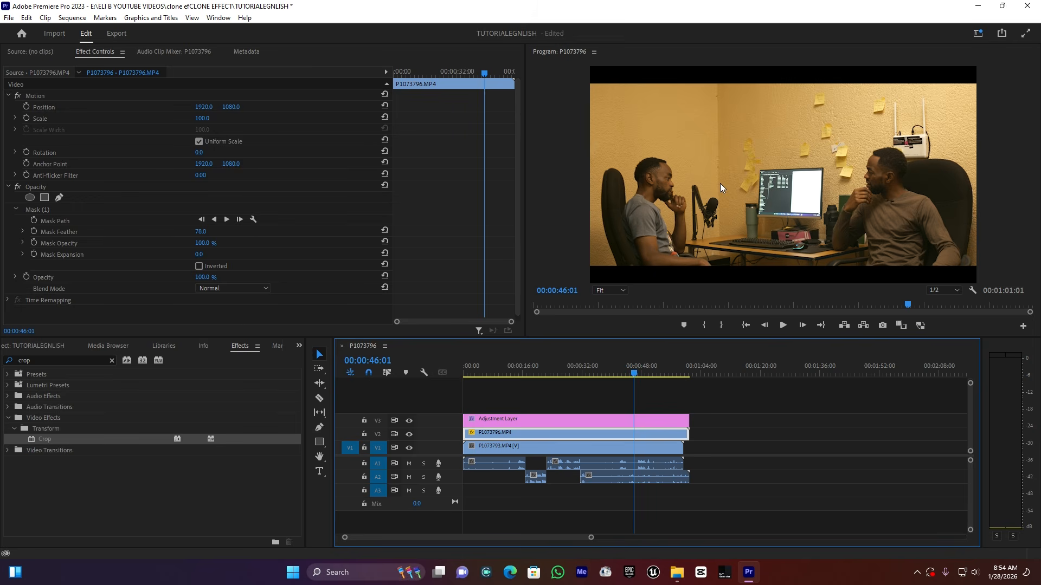
click(531, 415)
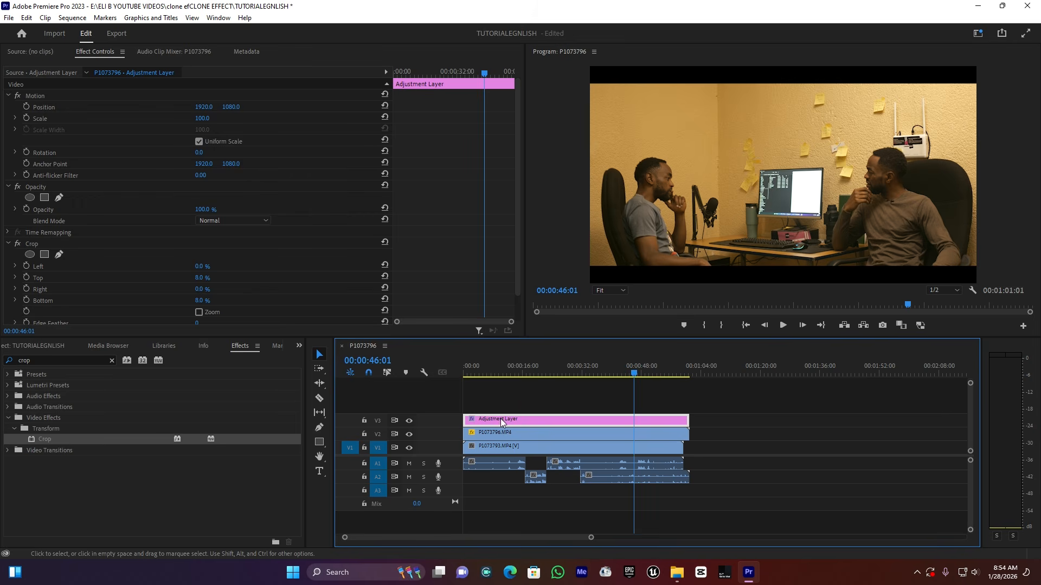